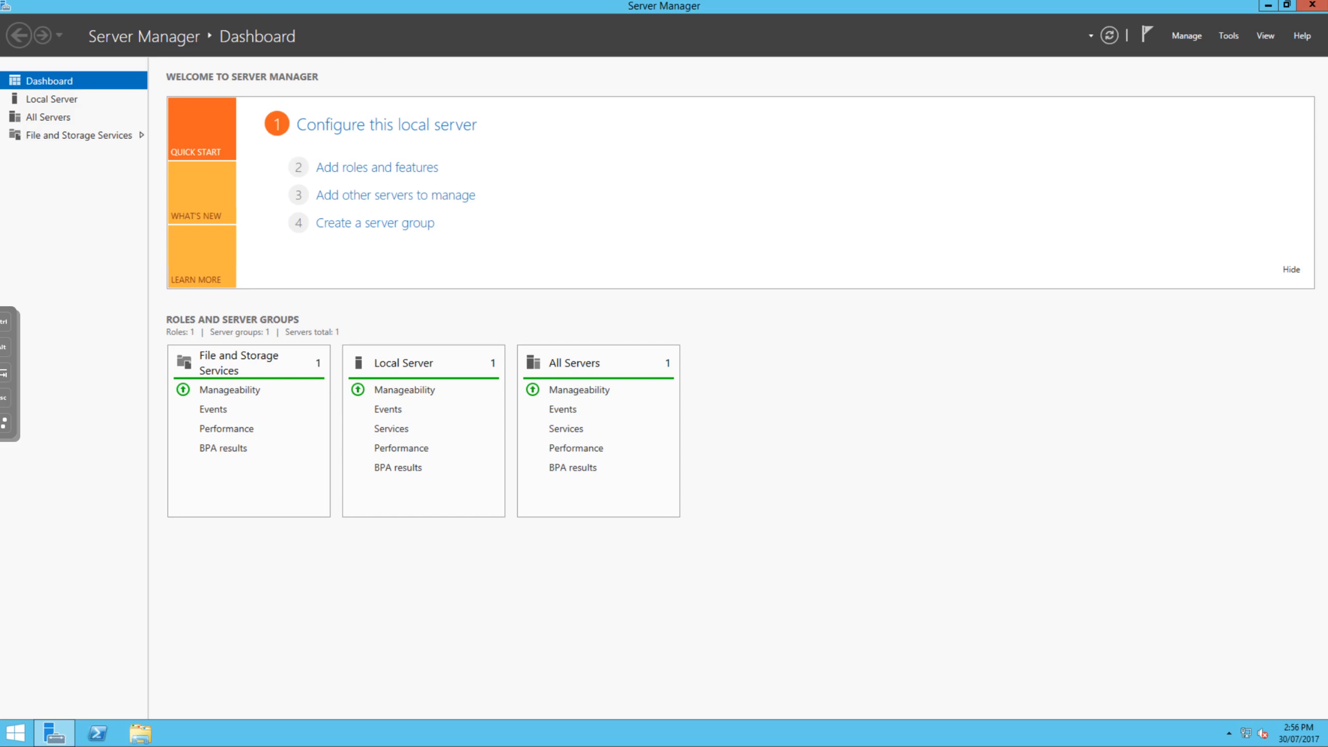
Hide the dashboard's welcome tile and open the product activation from the local server's properties
{"action": "left_click", "coordinate": [1291, 269]}
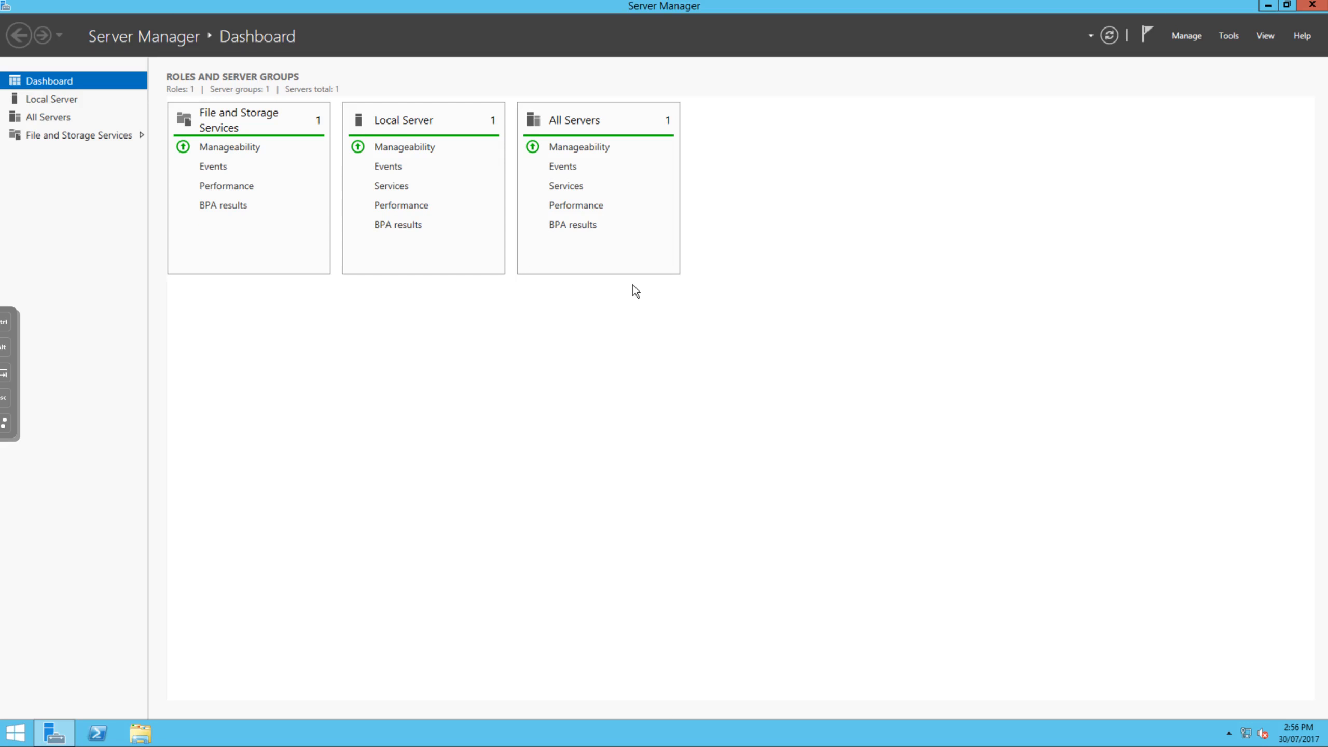
{"action": "left_click", "coordinate": [51, 99]}
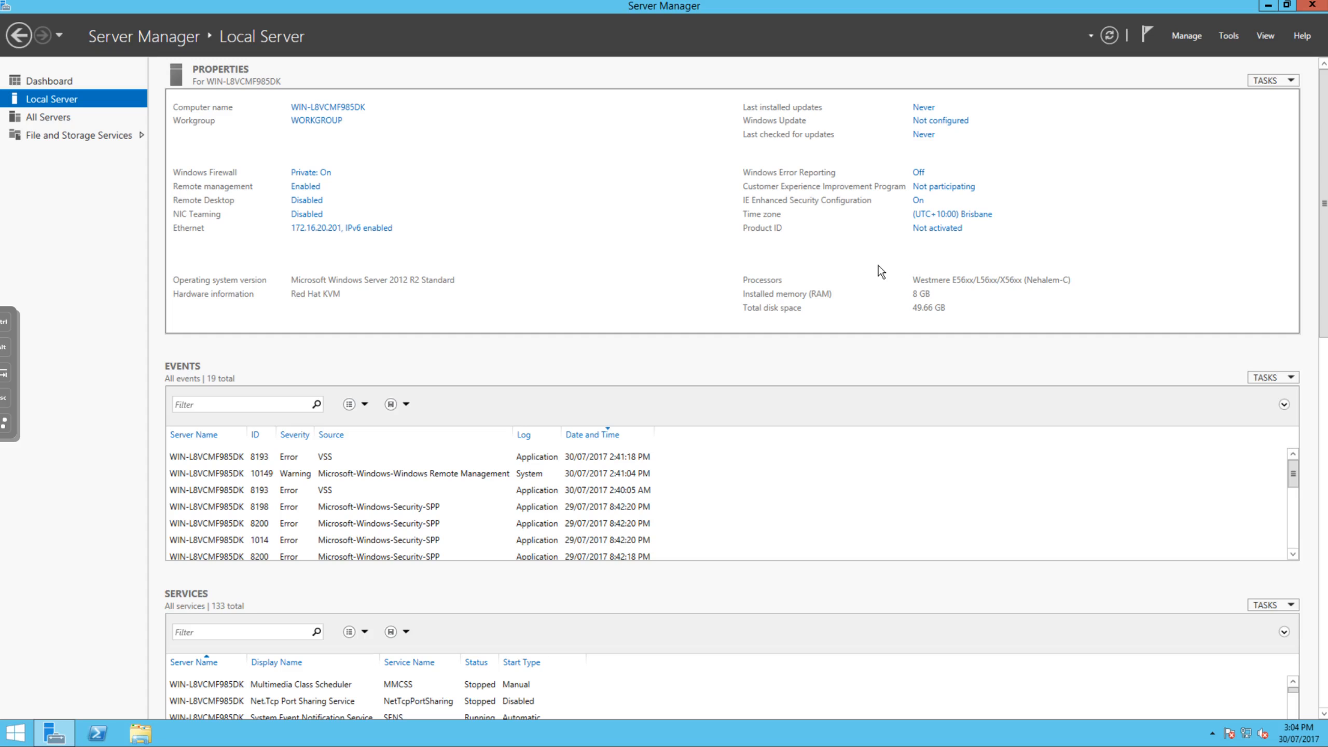
{"action": "left_click", "coordinate": [929, 230]}
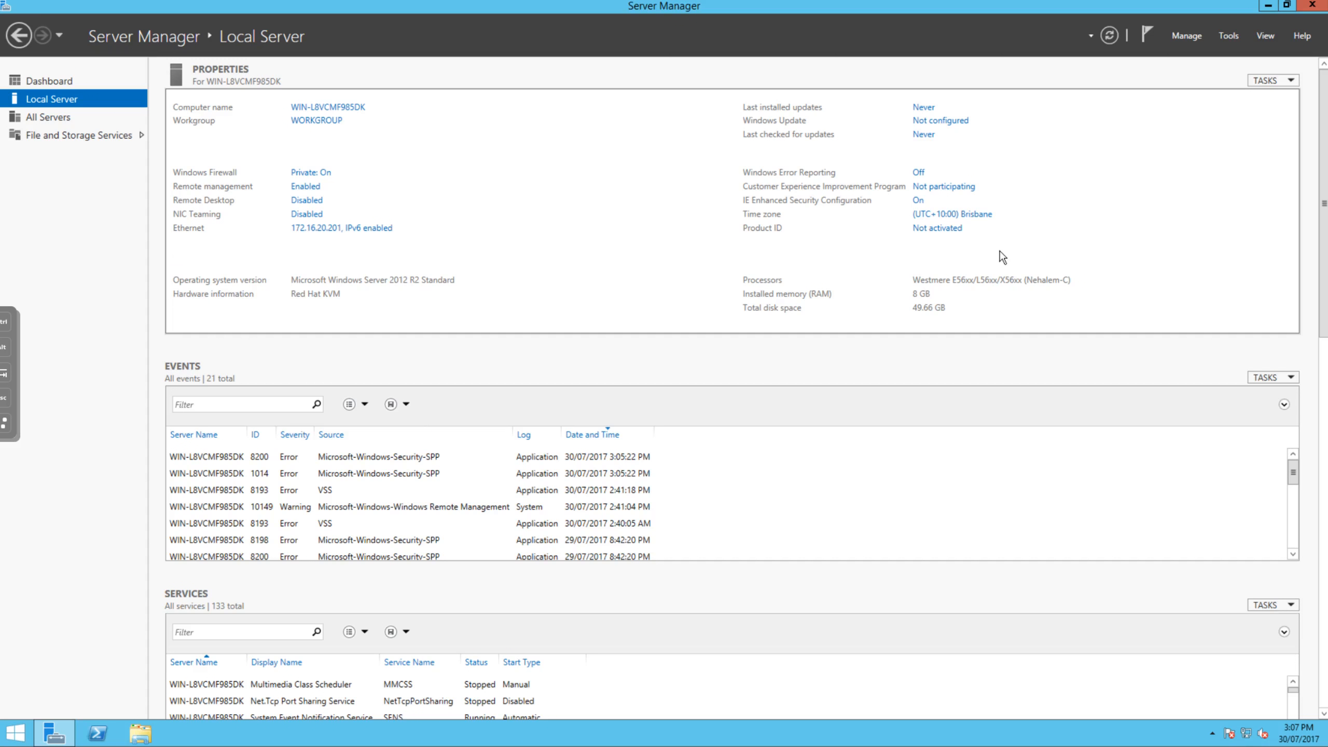
Set Windows Error Reporting to automatically send summary reports, join the Customer Experience Improvement Program, and refresh the server properties
{"action": "left_click", "coordinate": [918, 173]}
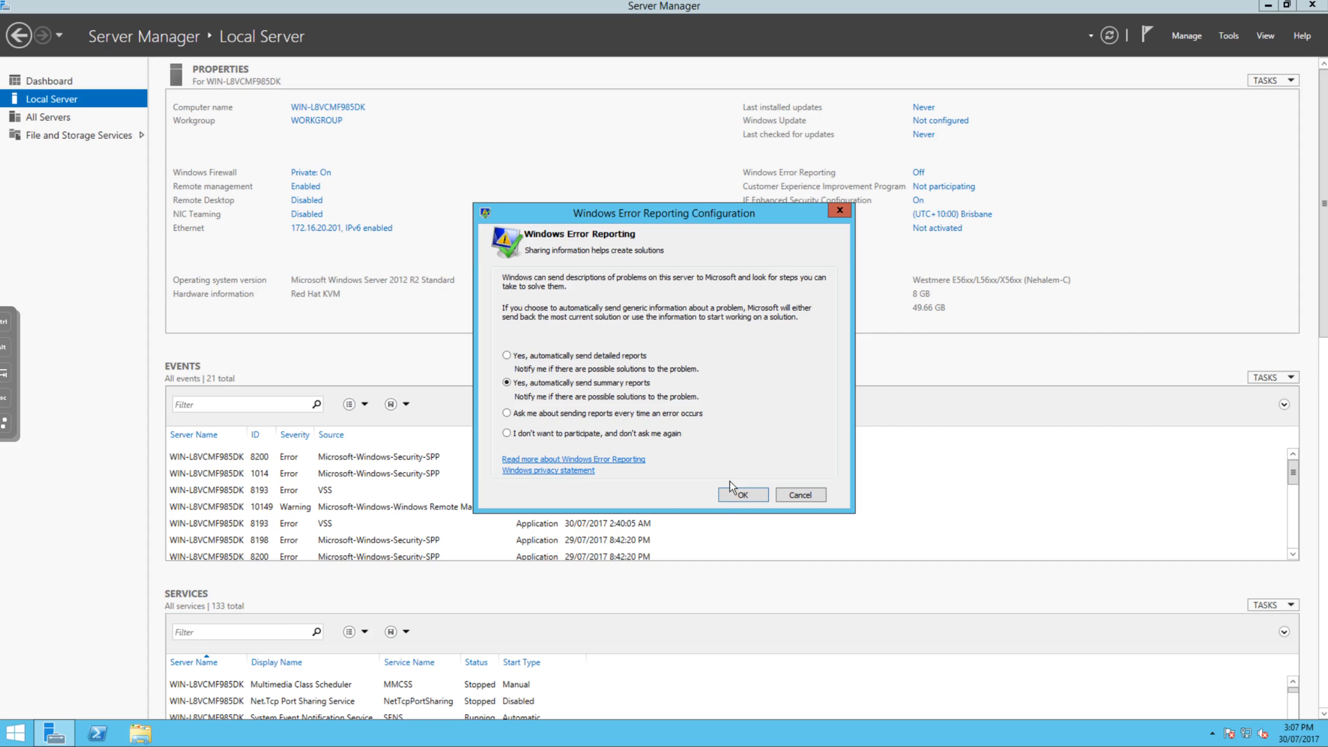
{"action": "left_click", "coordinate": [761, 495]}
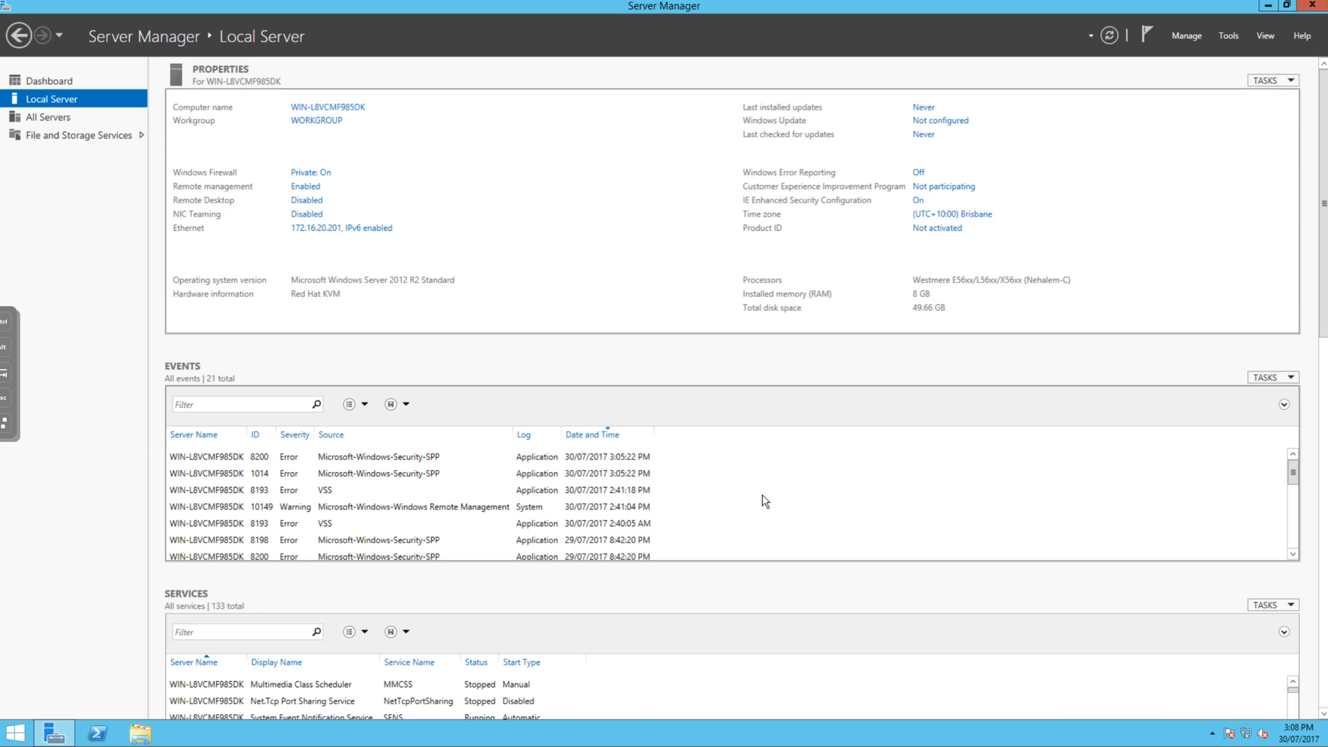
{"action": "left_click", "coordinate": [931, 188]}
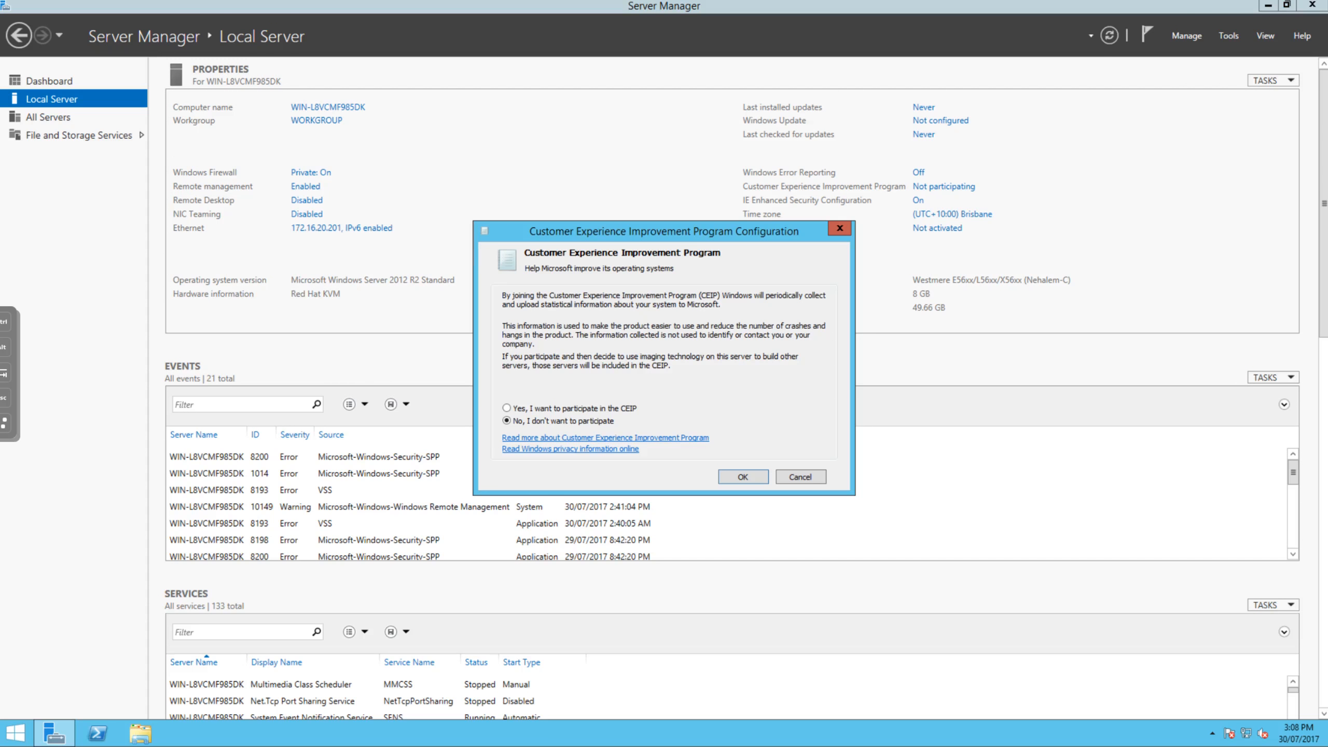
{"action": "left_click", "coordinate": [588, 408]}
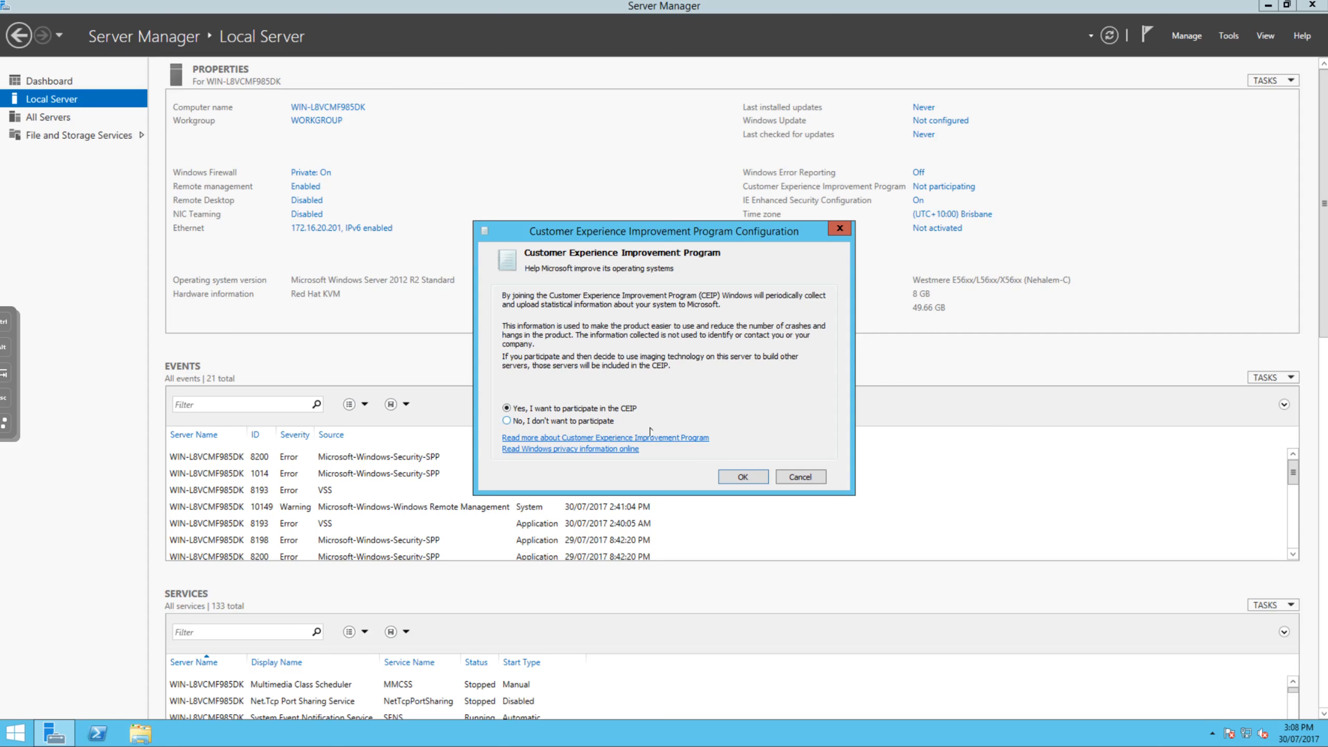
{"action": "left_click", "coordinate": [744, 477]}
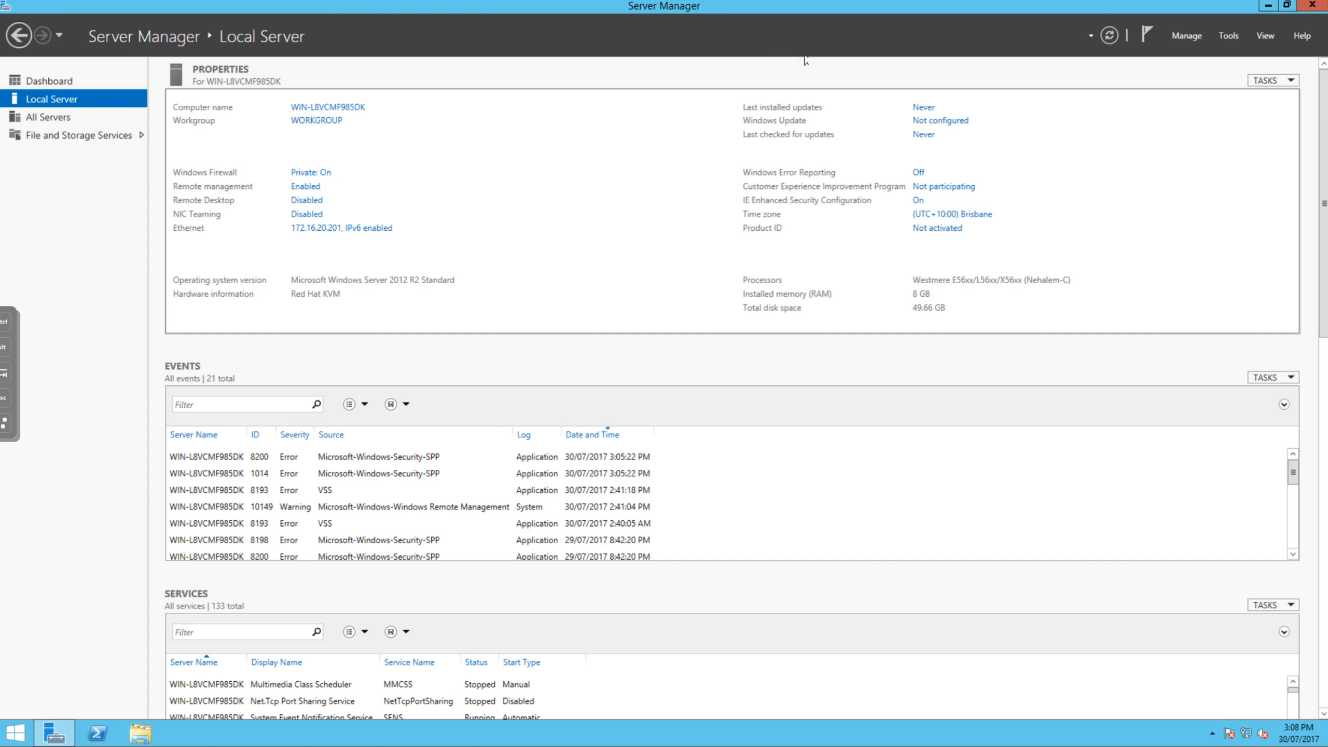
{"action": "left_click", "coordinate": [1109, 36]}
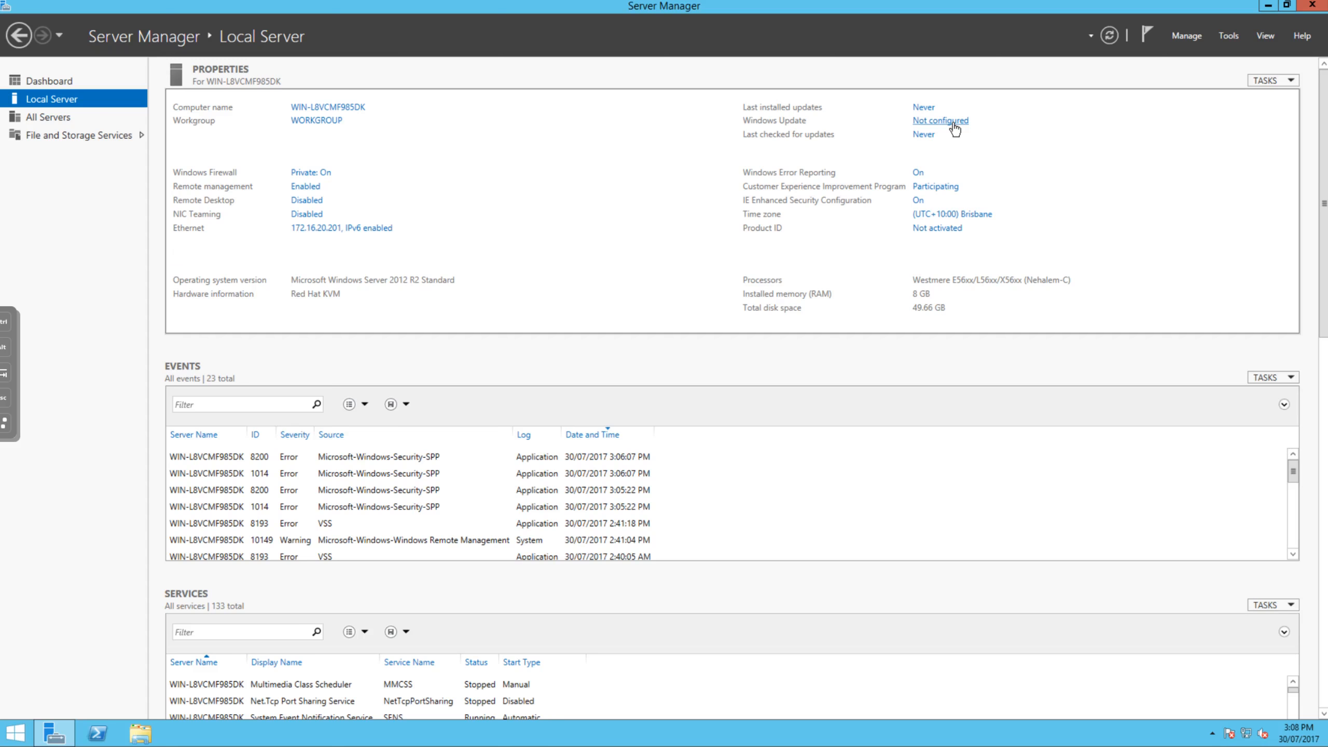
Configure Windows Update to download updates but let me choose whether to install them, including recommended updates, and minimize its window
{"action": "left_click", "coordinate": [953, 124]}
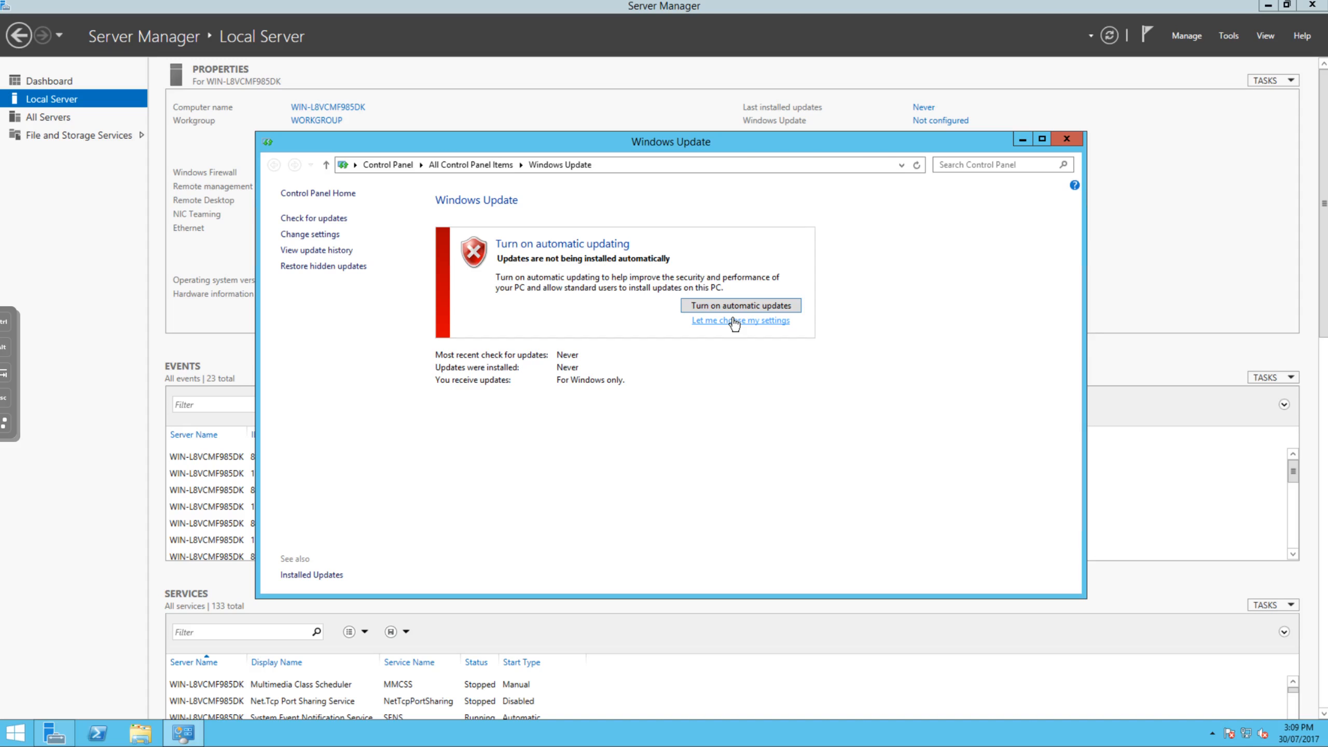
{"action": "left_click", "coordinate": [734, 321]}
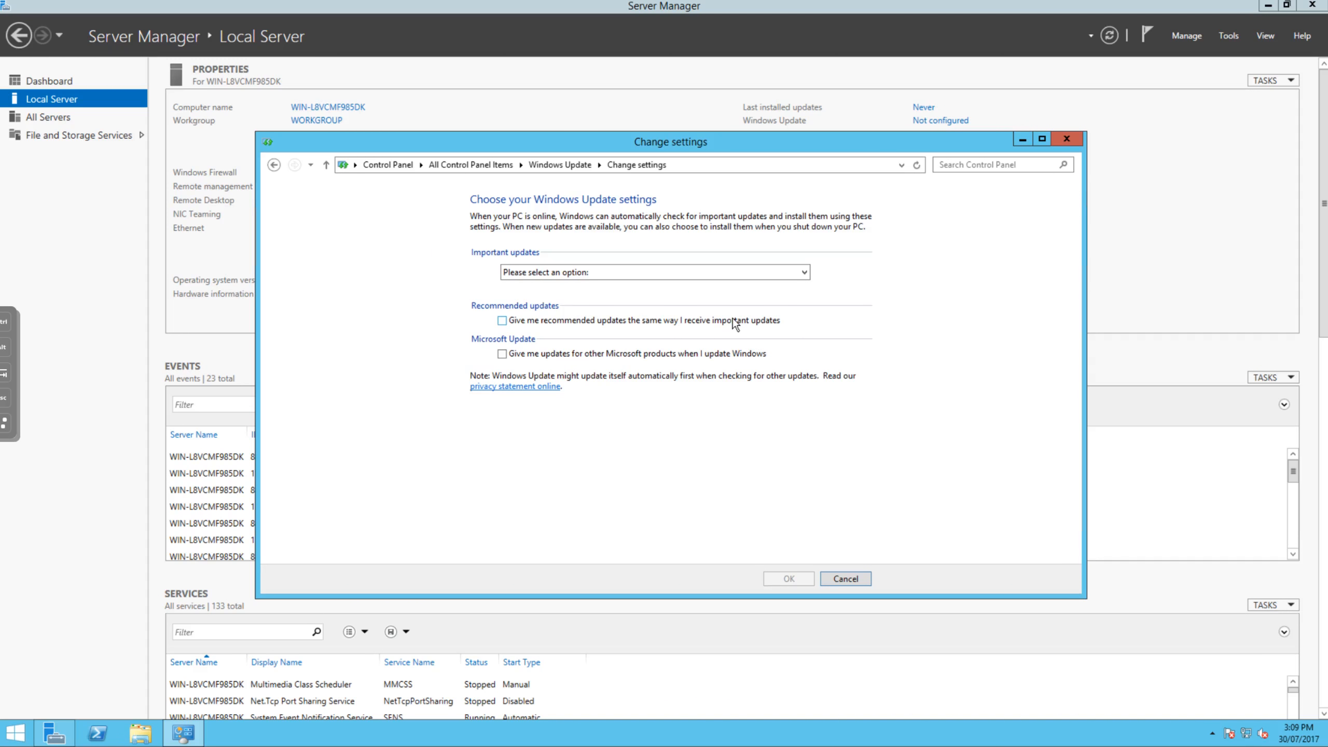
{"action": "left_click", "coordinate": [557, 272]}
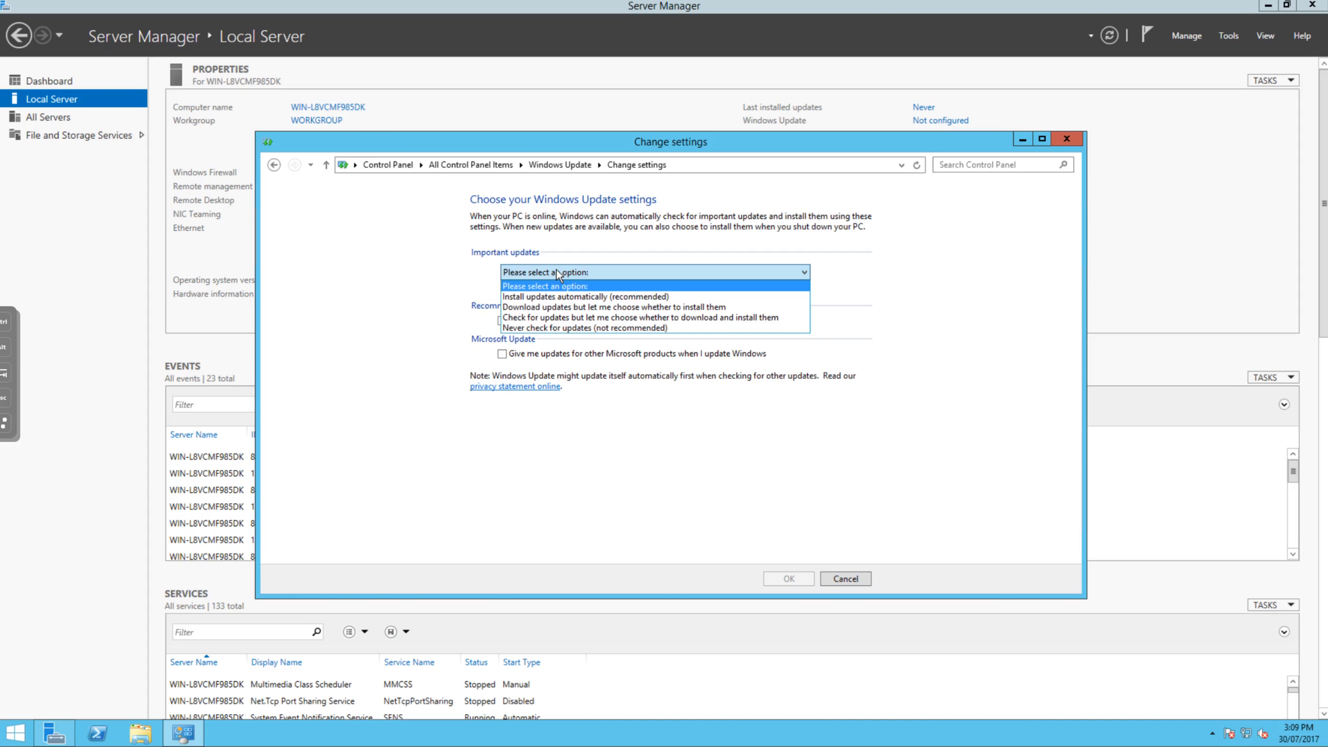
{"action": "left_click", "coordinate": [602, 307]}
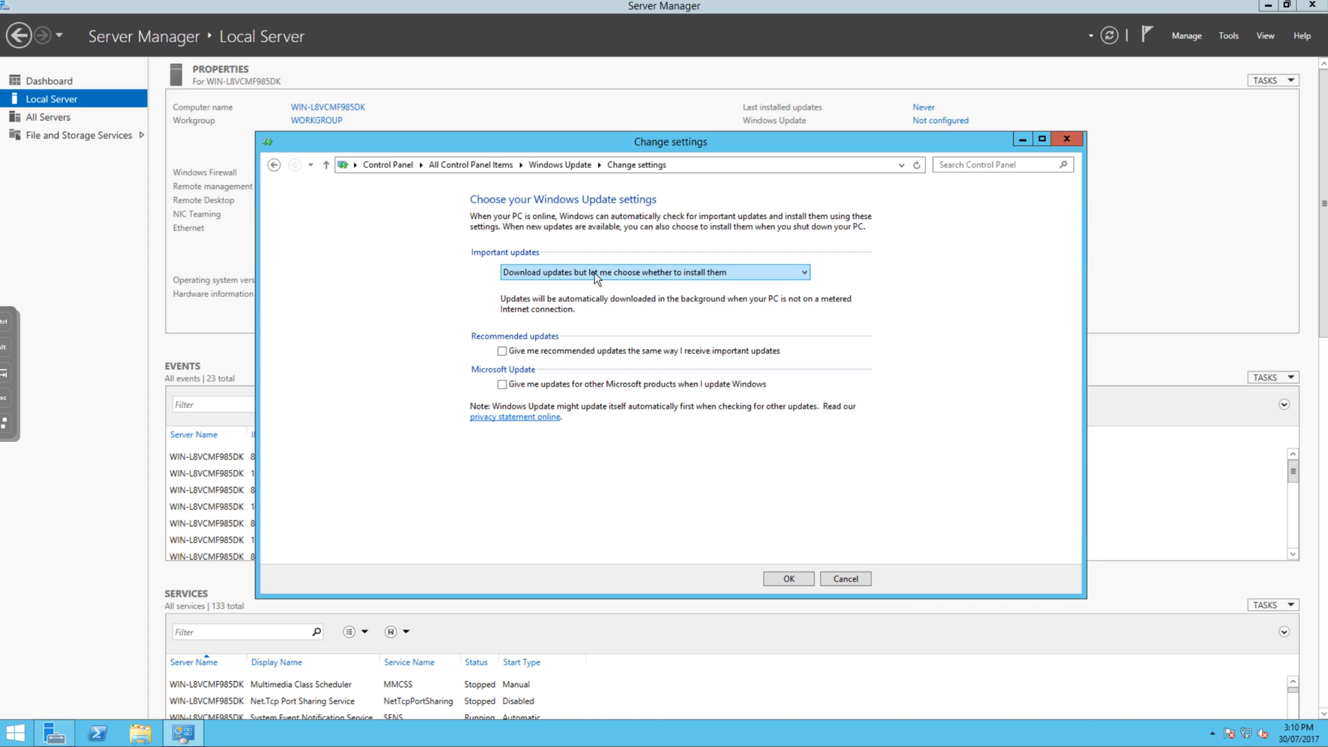
{"action": "left_click", "coordinate": [595, 272]}
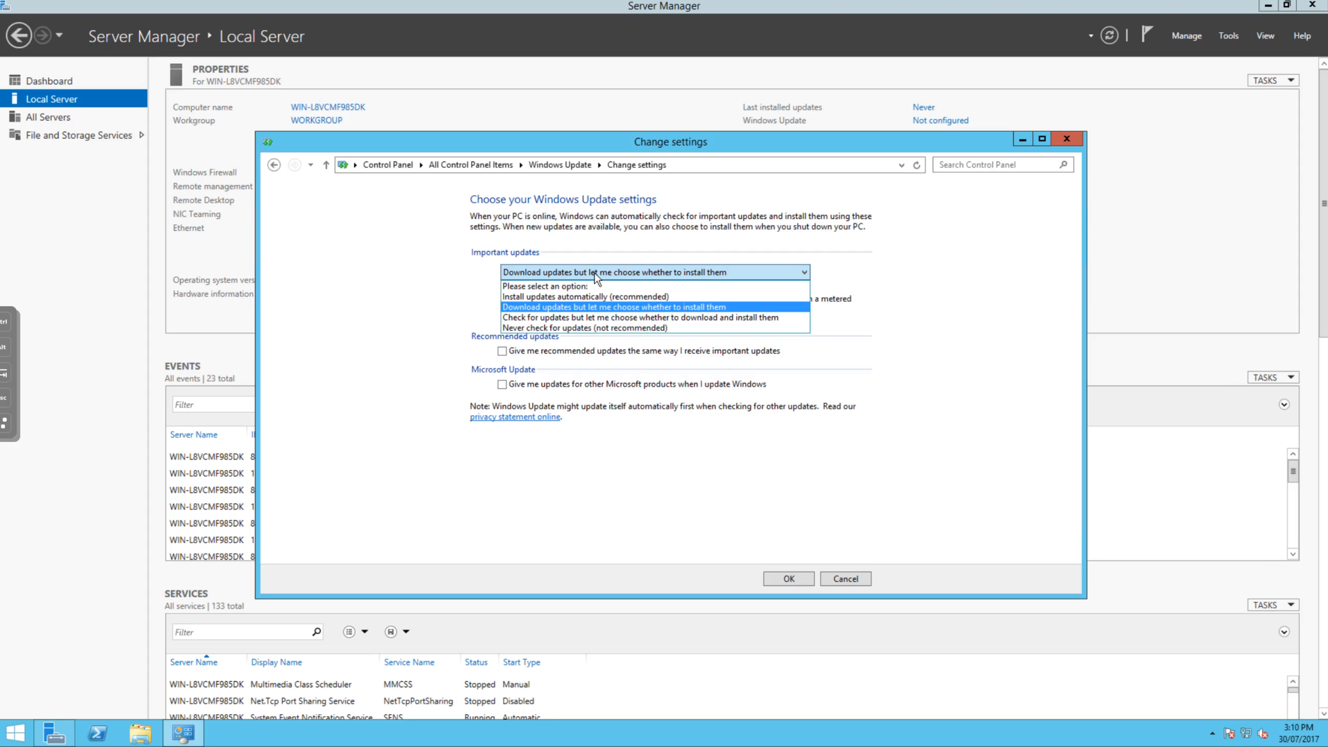
{"action": "left_click", "coordinate": [676, 313]}
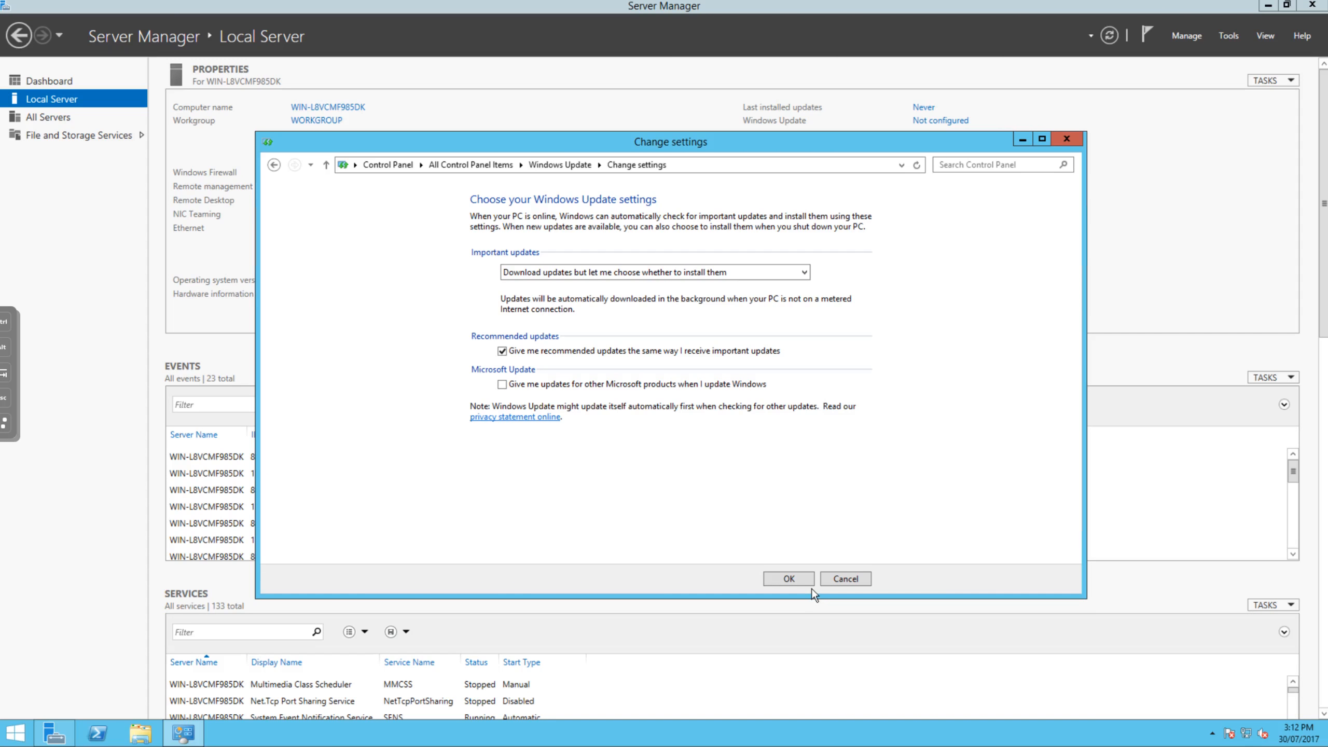
{"action": "left_click", "coordinate": [801, 575]}
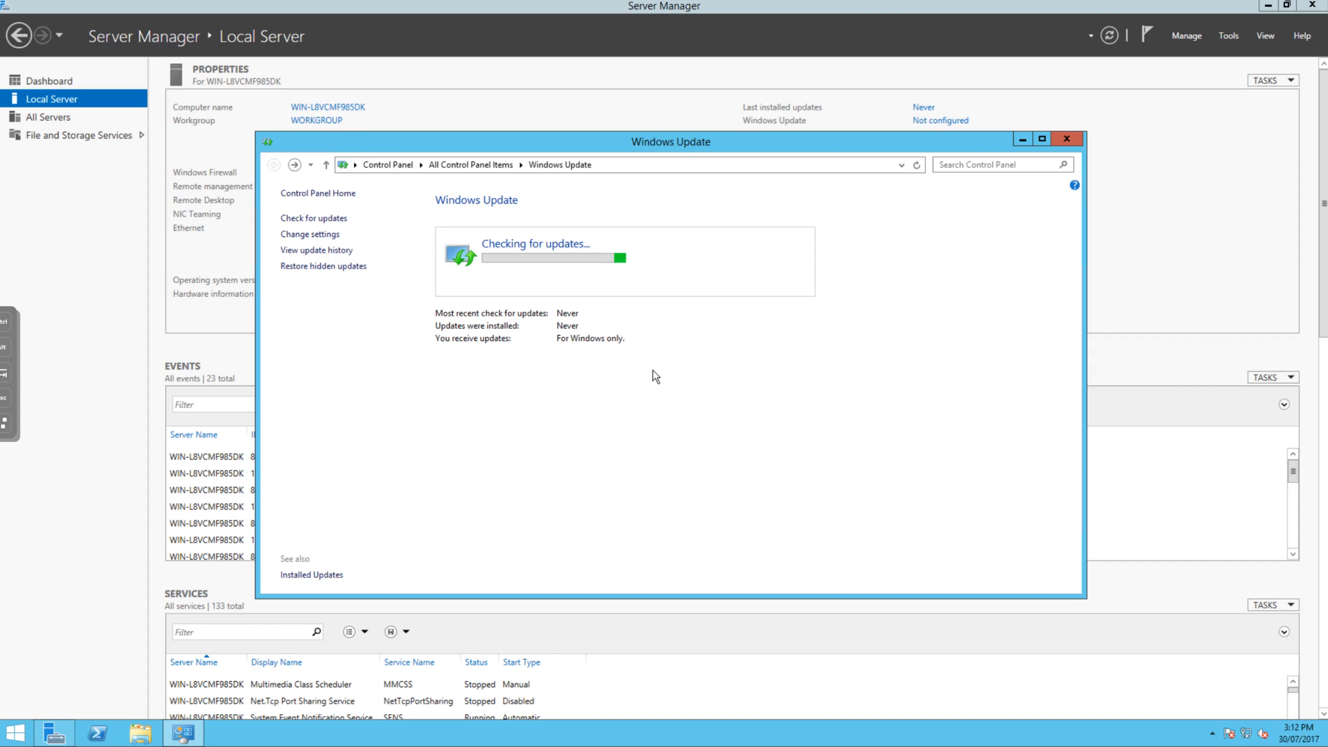
{"action": "left_click", "coordinate": [1022, 140]}
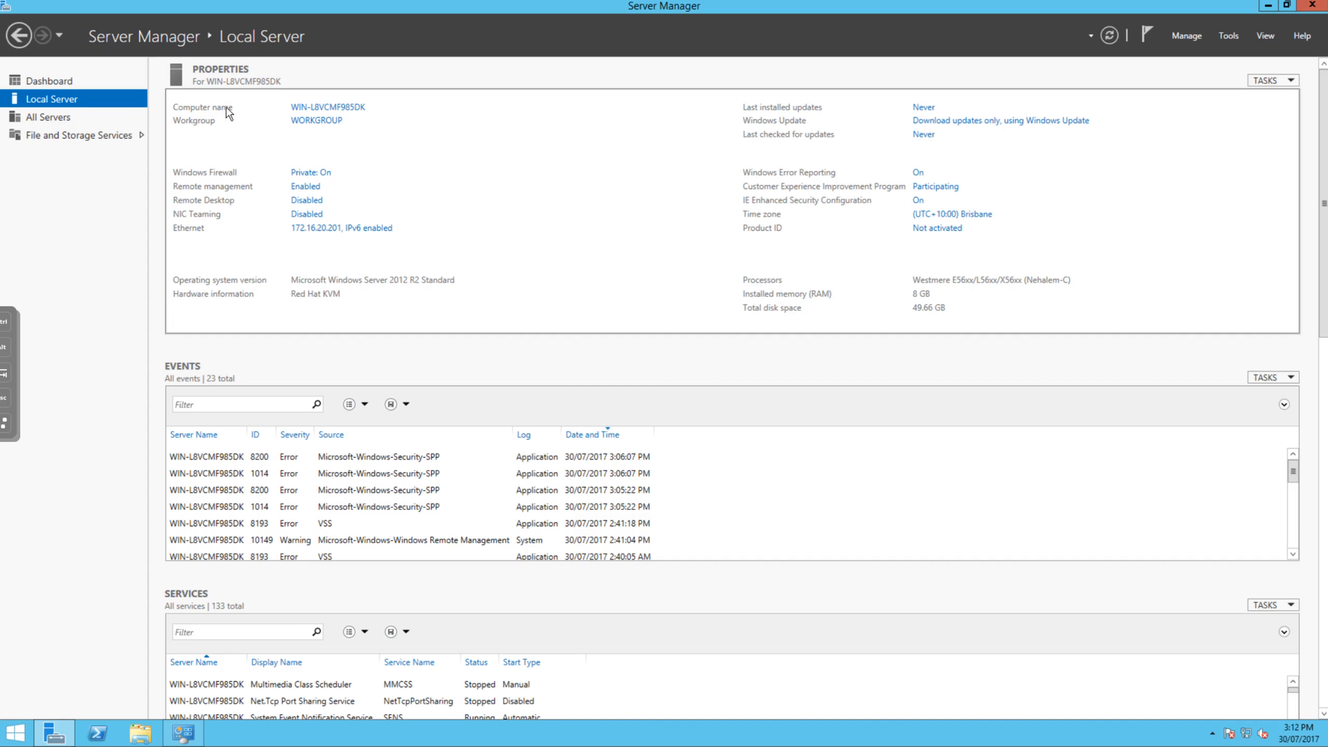
Enter "Teach VLAN 2 DC01" as the computer description in the system properties
{"action": "left_click", "coordinate": [335, 111]}
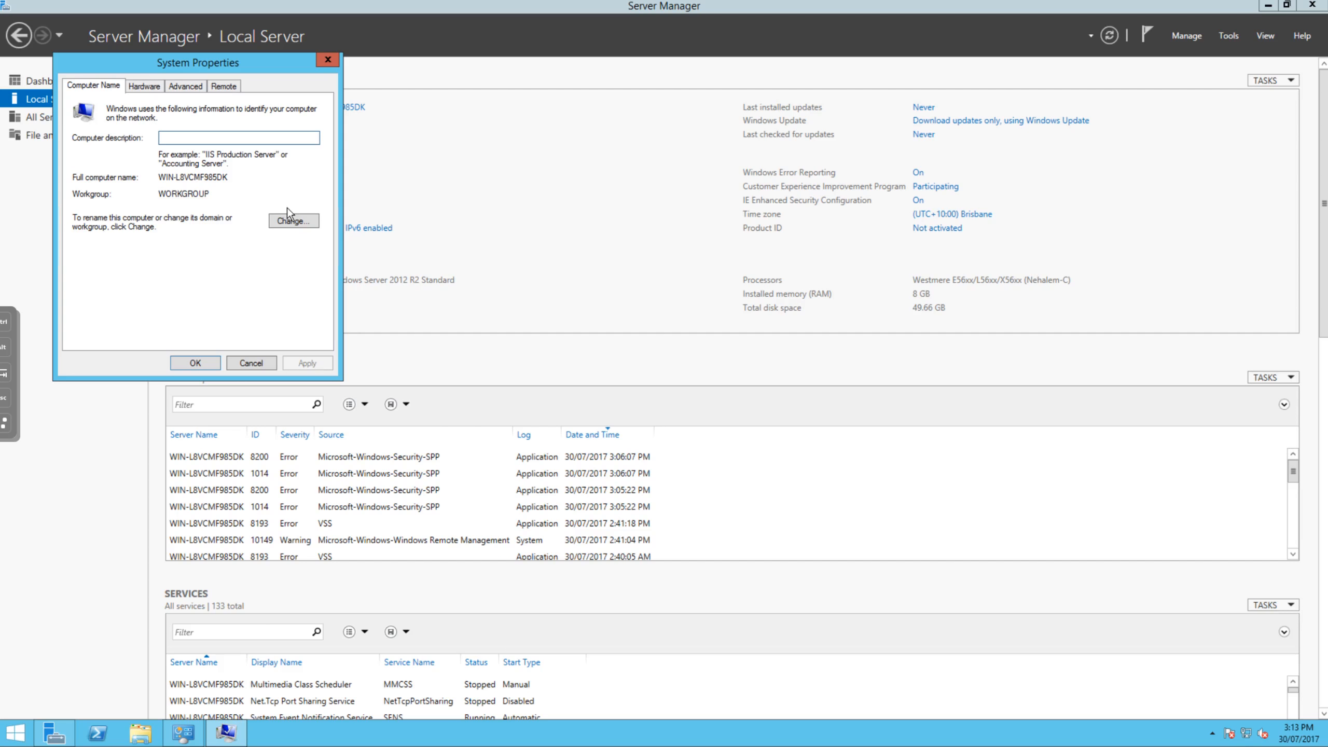
{"action": "type", "text": "Teach "}
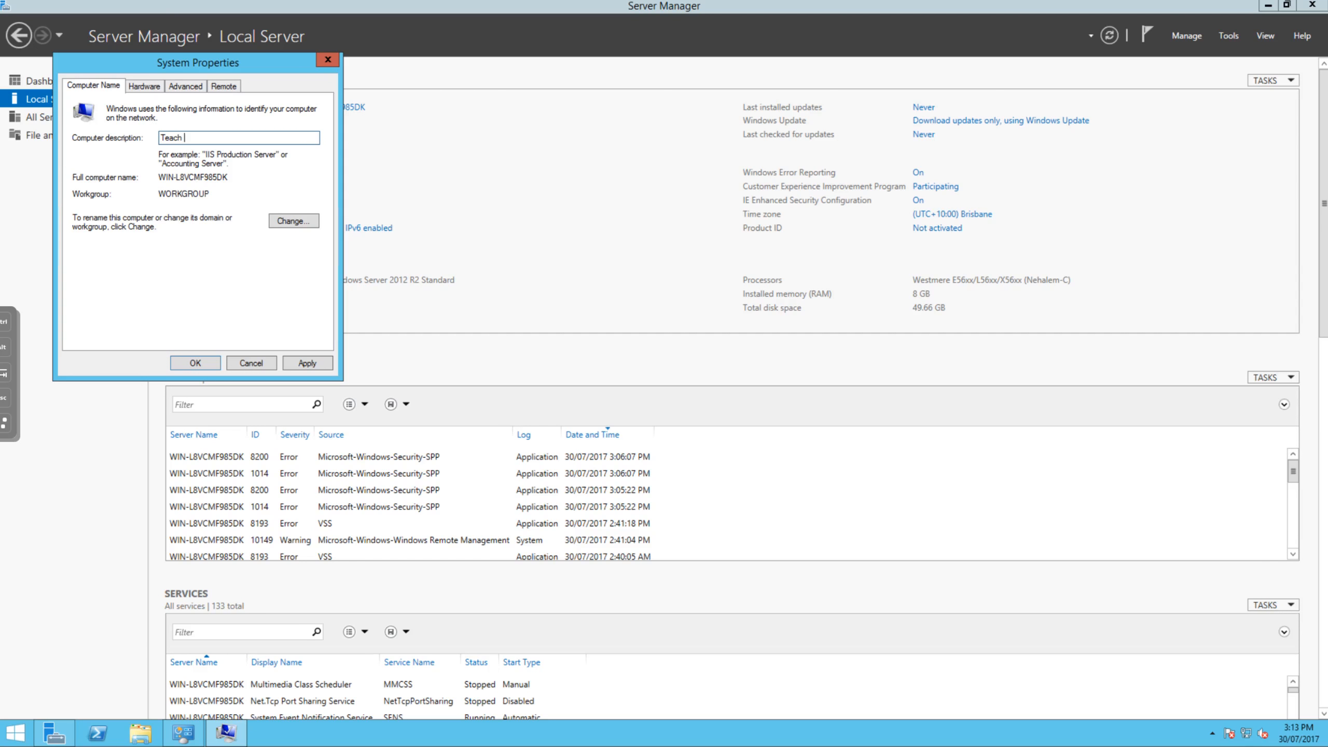
{"action": "type", "text": "VLAN 2 DC01"}
Rename the computer to TVL2-DC01, keeping it in its workgroup, and close the system properties
{"action": "left_click", "coordinate": [293, 221]}
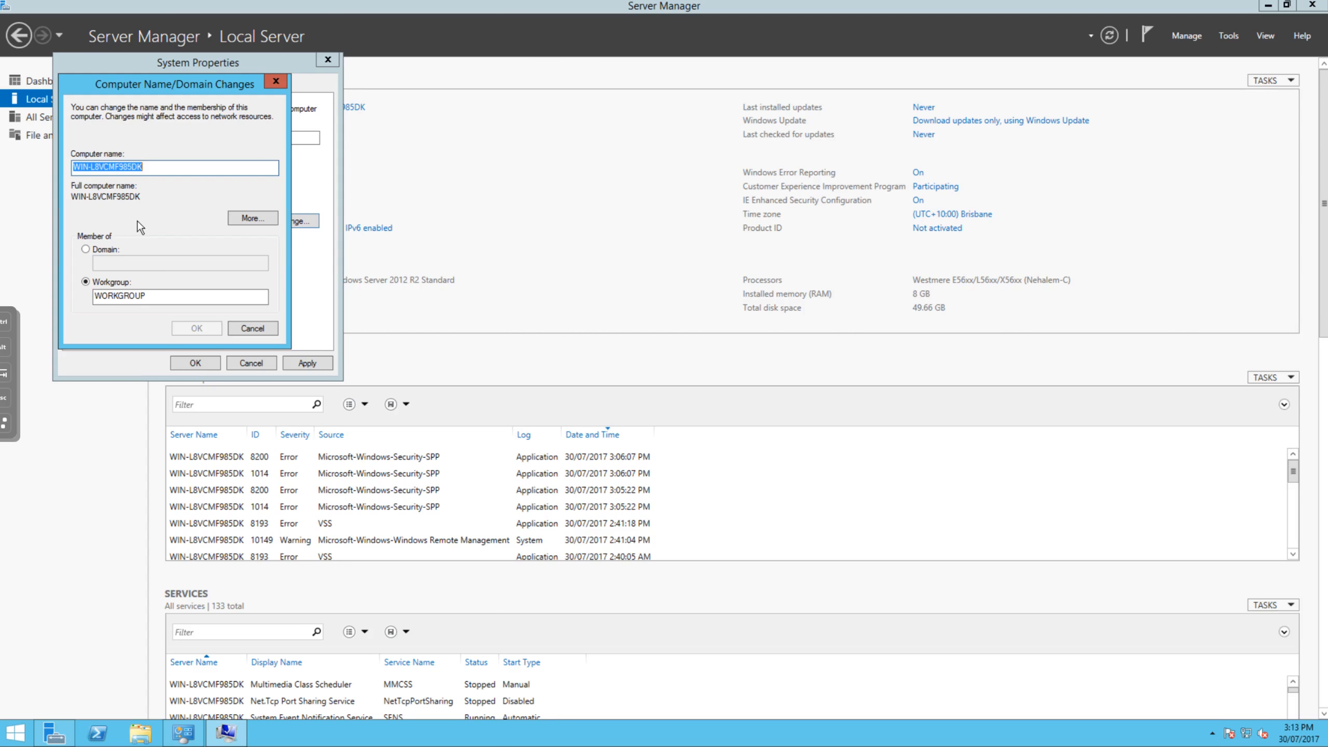
{"action": "type", "text": "TVL"}
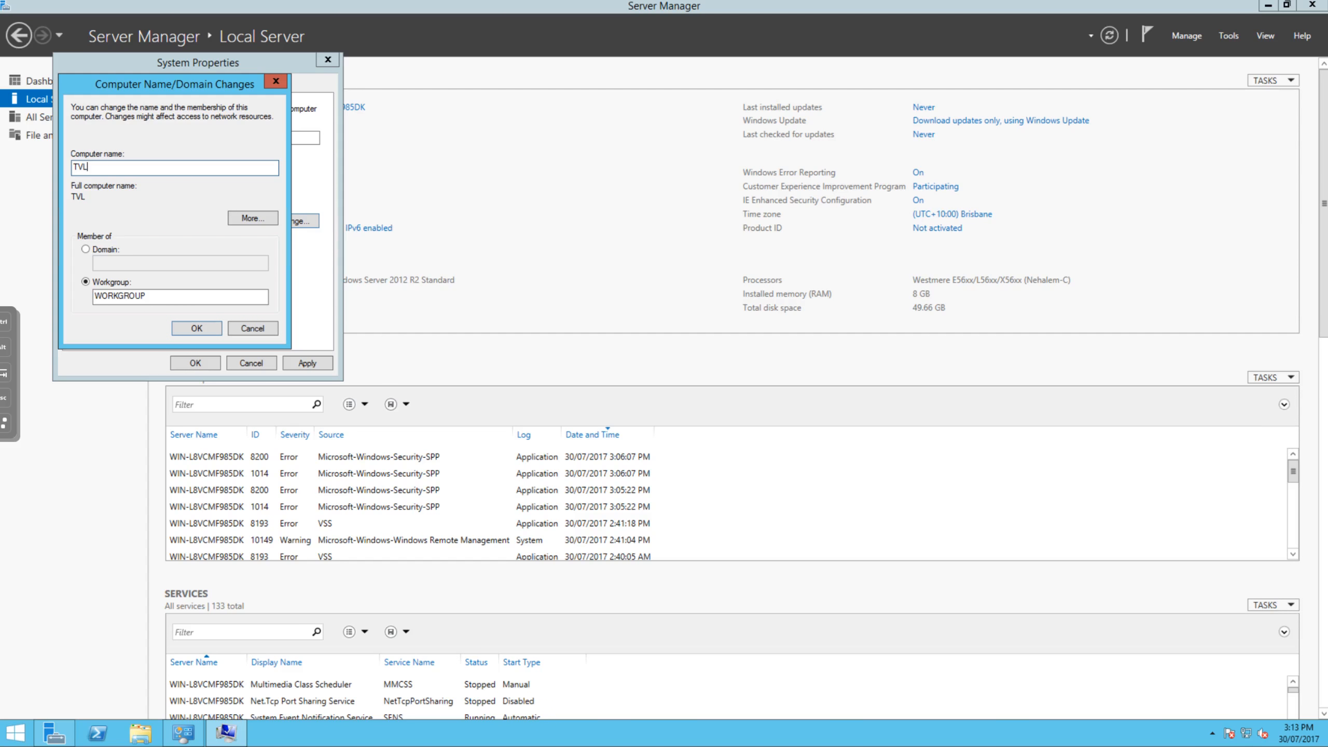
{"action": "type", "text": "20"}
{"action": "key", "text": "BackSpace"}
{"action": "type", "text": "-DC01"}
{"action": "left_click", "coordinate": [186, 329]}
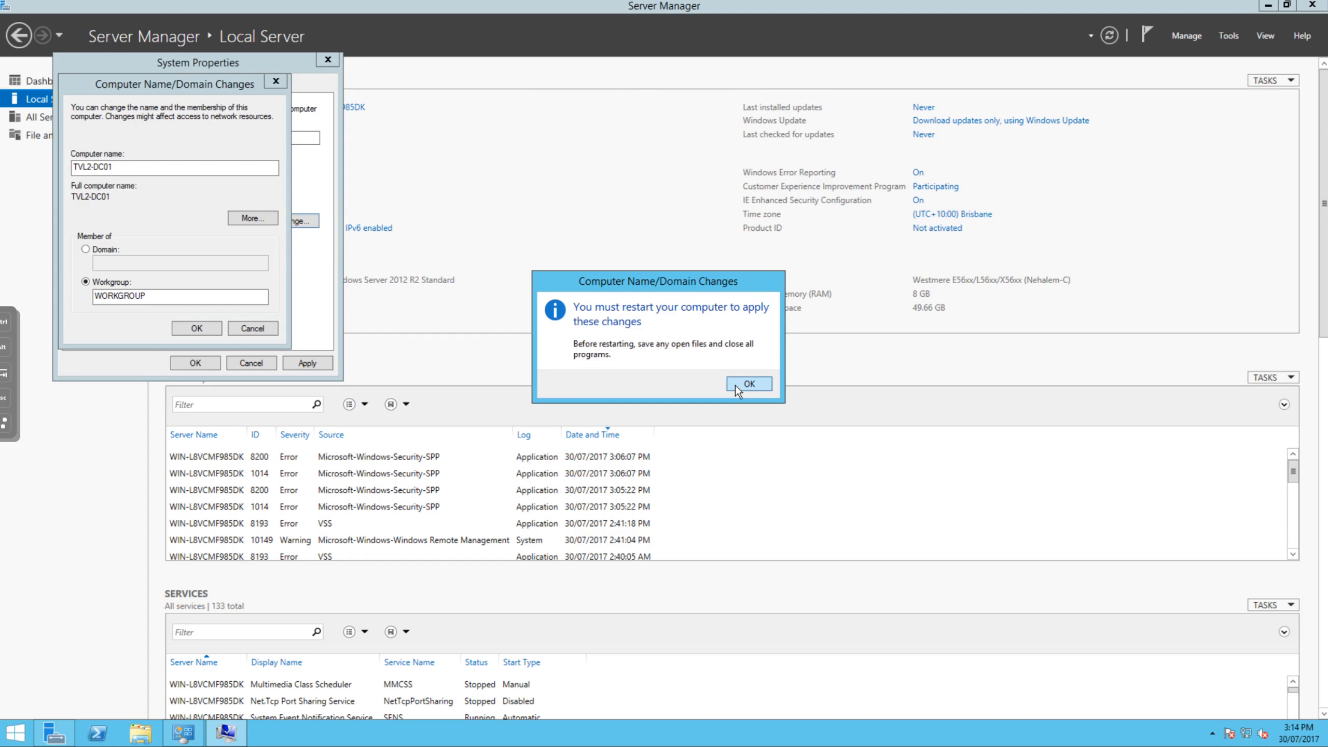
{"action": "left_click", "coordinate": [736, 386]}
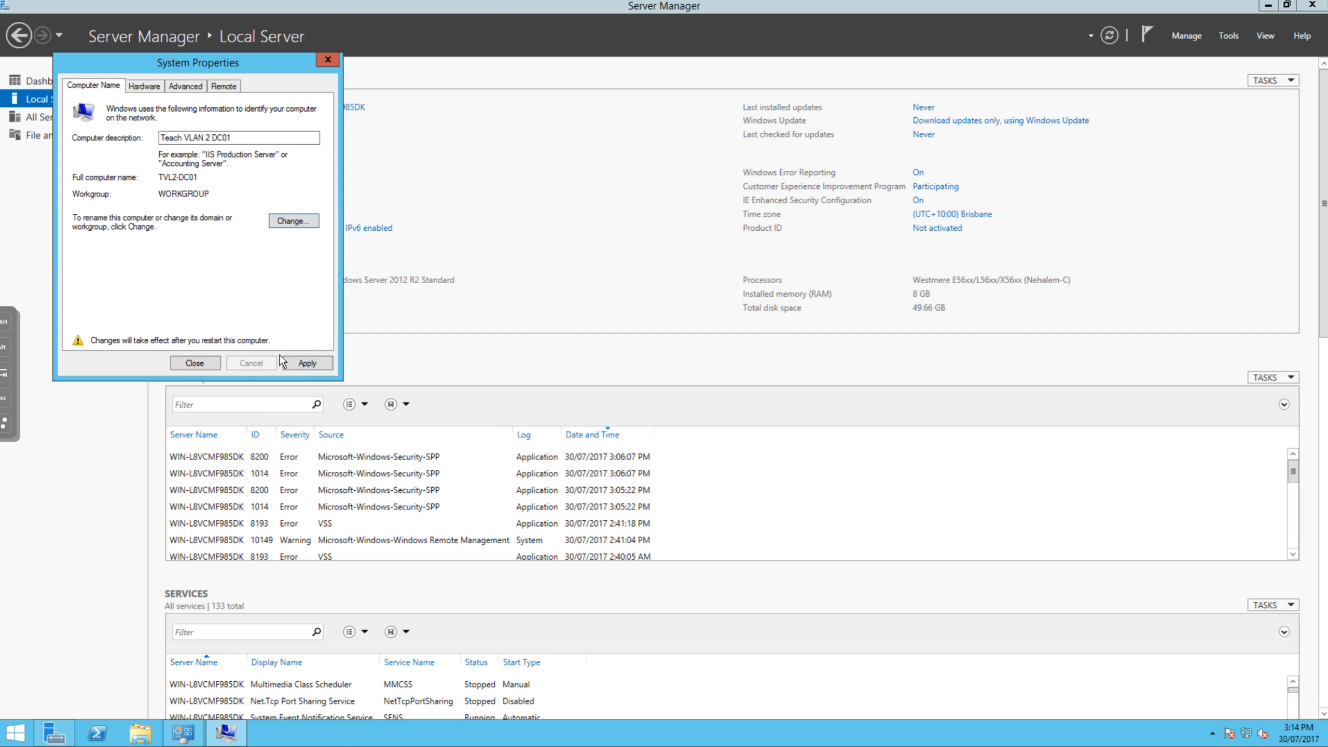
{"action": "left_click", "coordinate": [219, 363]}
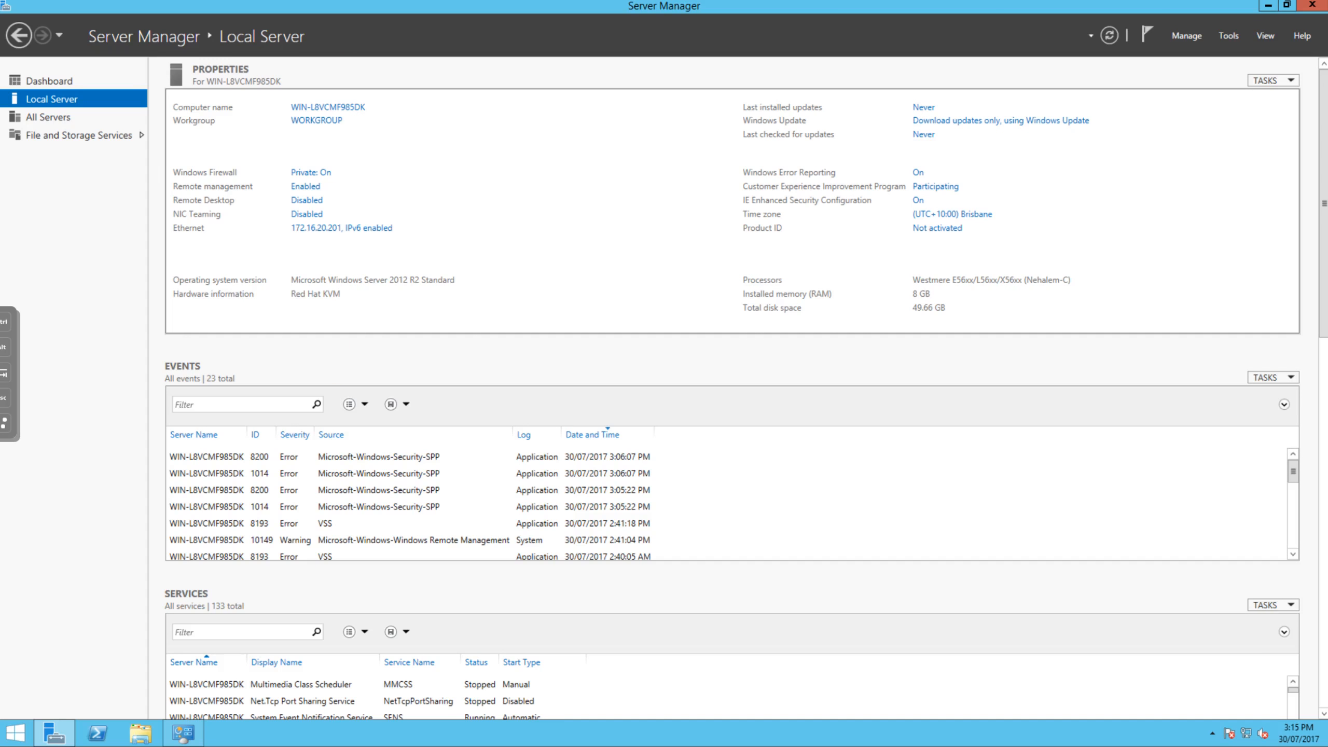
Open the overview of all servers
{"action": "left_click", "coordinate": [62, 116]}
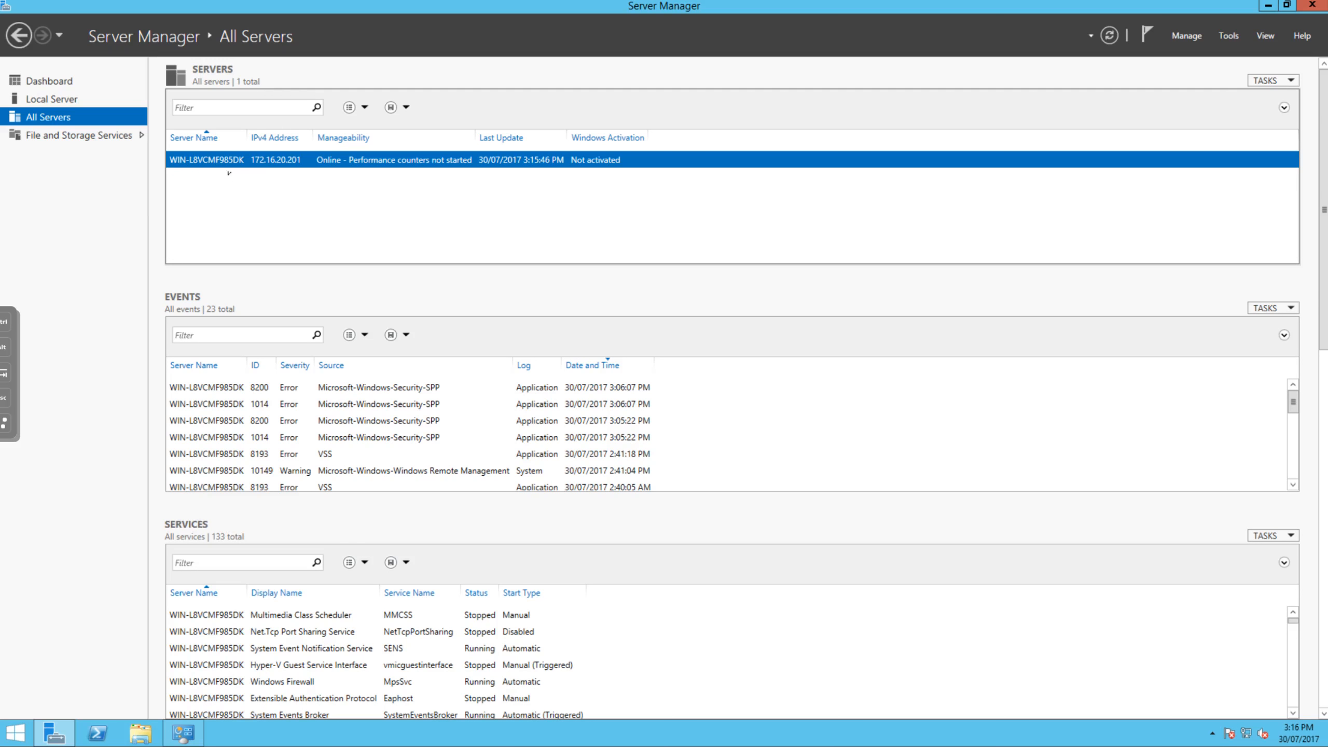
Try out the Memory (MB) and Processors columns in the server list and remove them again
{"action": "right_click", "coordinate": [339, 141]}
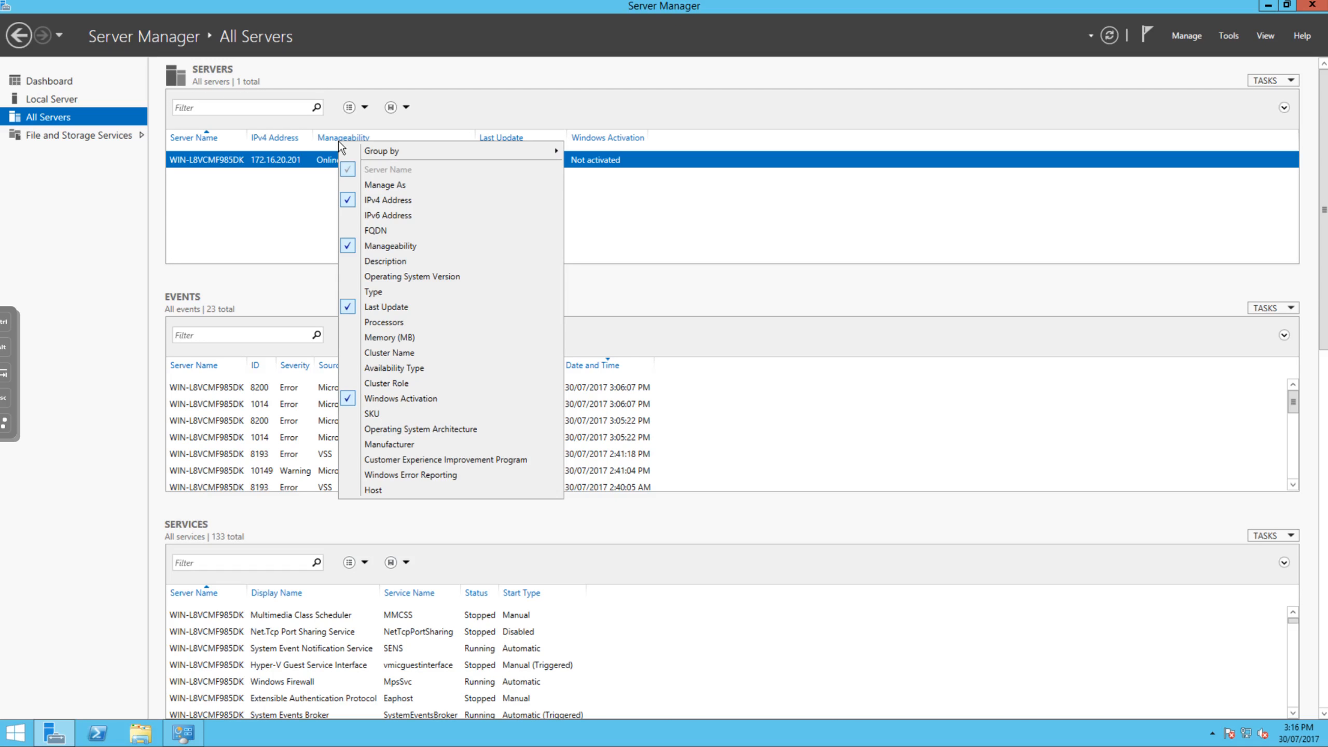
{"action": "left_click", "coordinate": [413, 337]}
{"action": "right_click", "coordinate": [530, 140]}
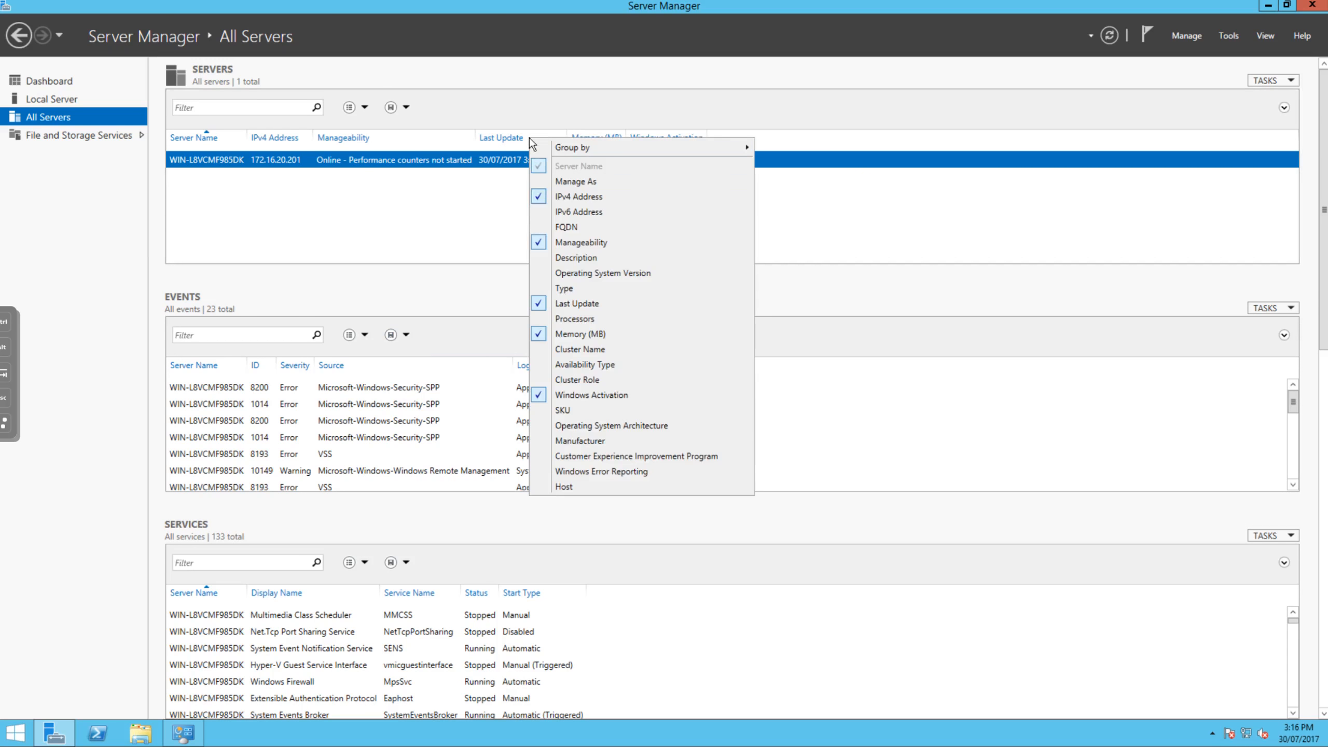
{"action": "left_click", "coordinate": [574, 318]}
{"action": "right_click", "coordinate": [664, 145]}
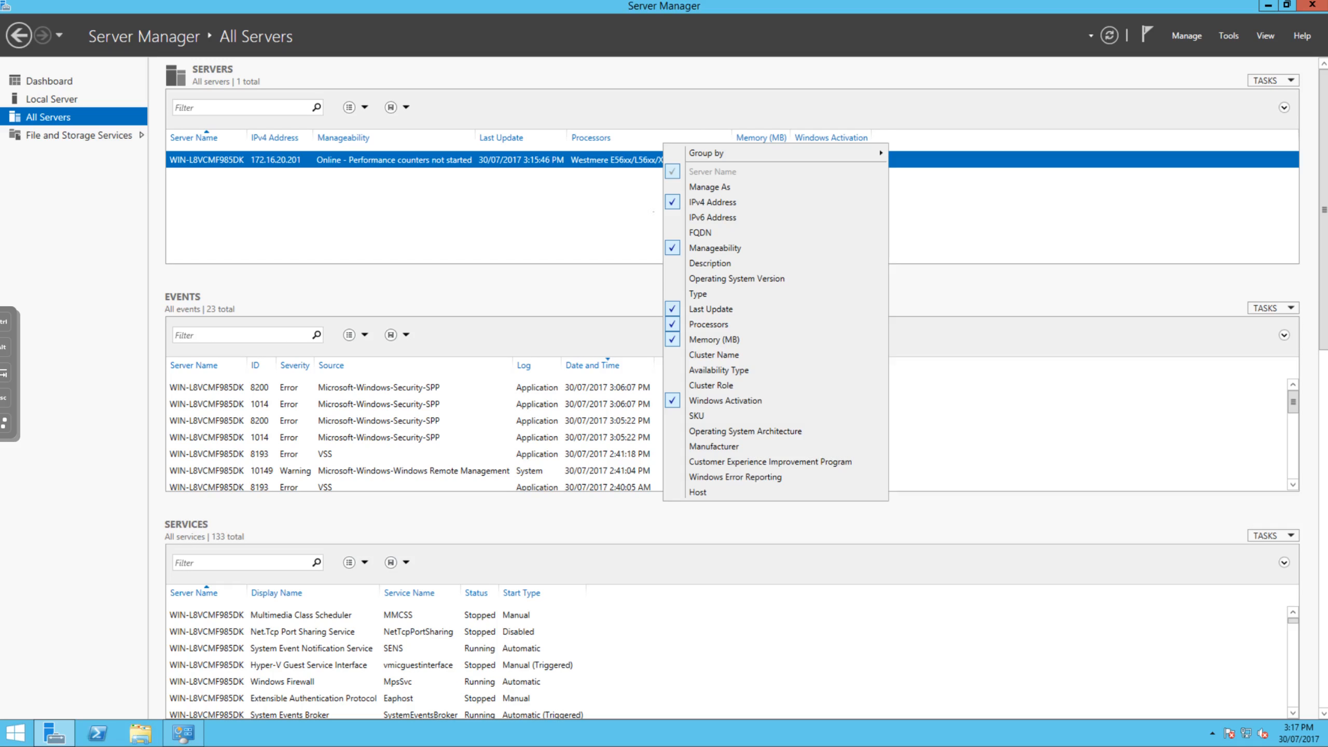
{"action": "left_click", "coordinate": [700, 341]}
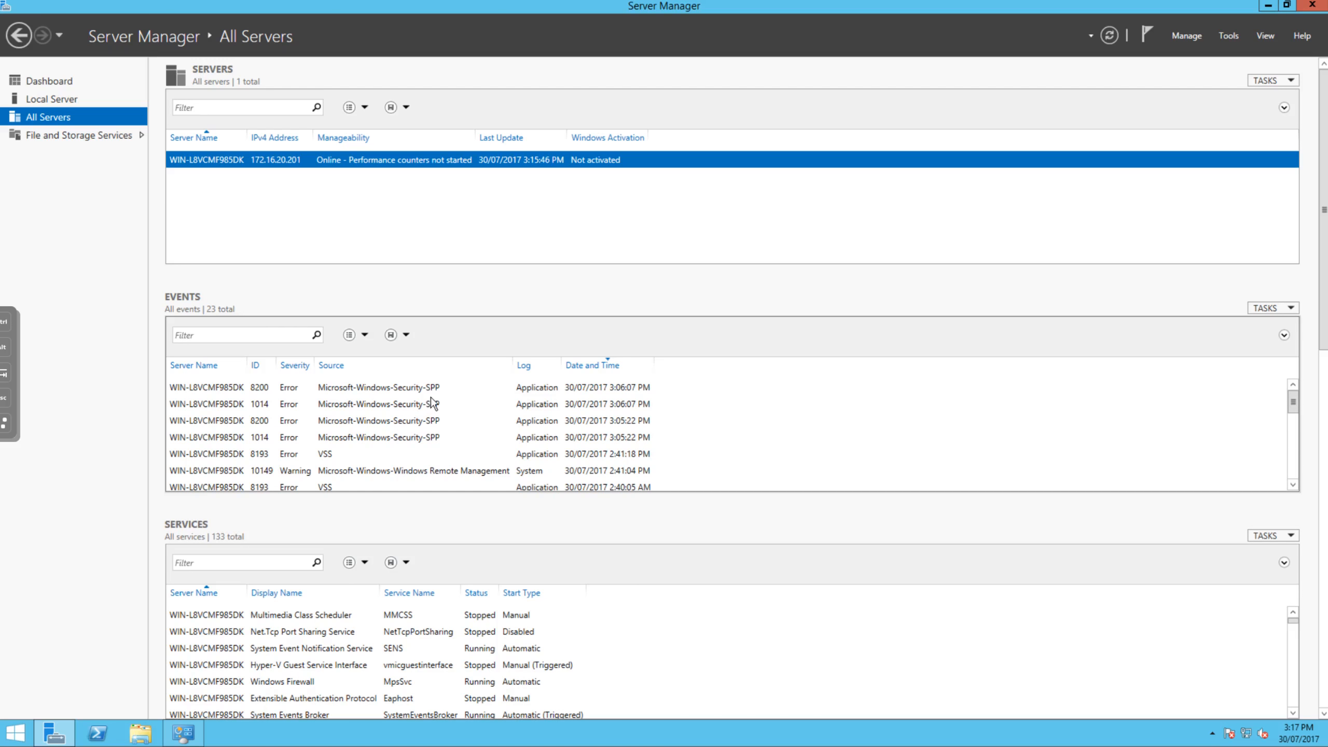
Examine the server's event list, including the details of a VSS error, and look through its services
{"action": "scroll", "coordinate": [341, 461], "scroll_direction": "down", "scroll_amount": 1}
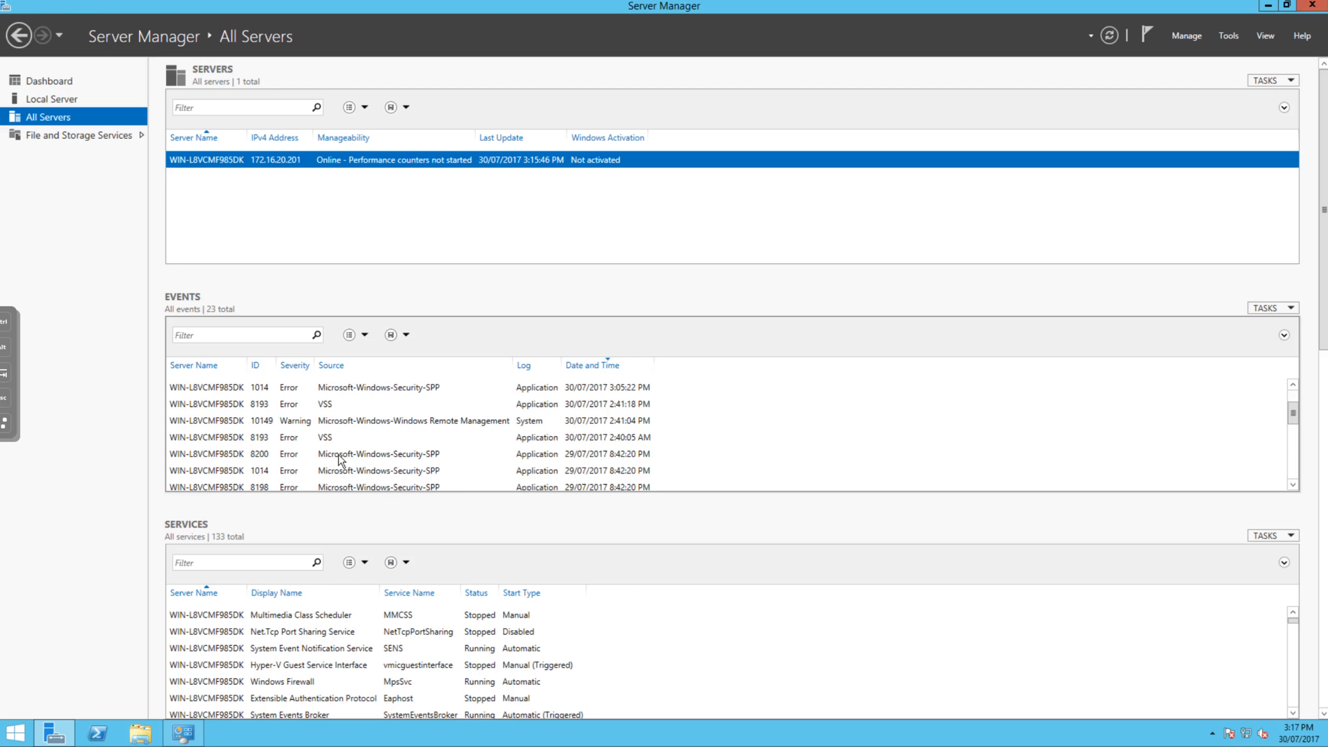
{"action": "scroll", "coordinate": [372, 461], "scroll_direction": "up", "scroll_amount": 1}
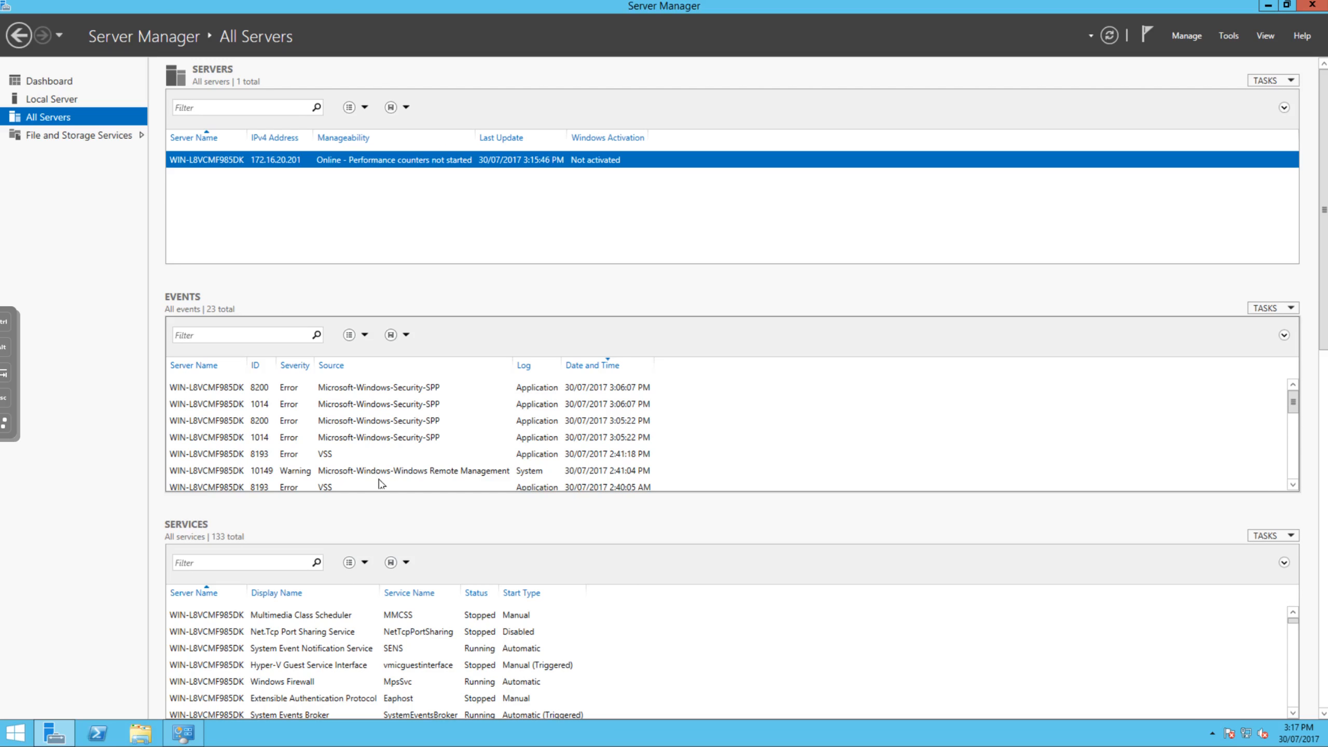
{"action": "left_click", "coordinate": [420, 389]}
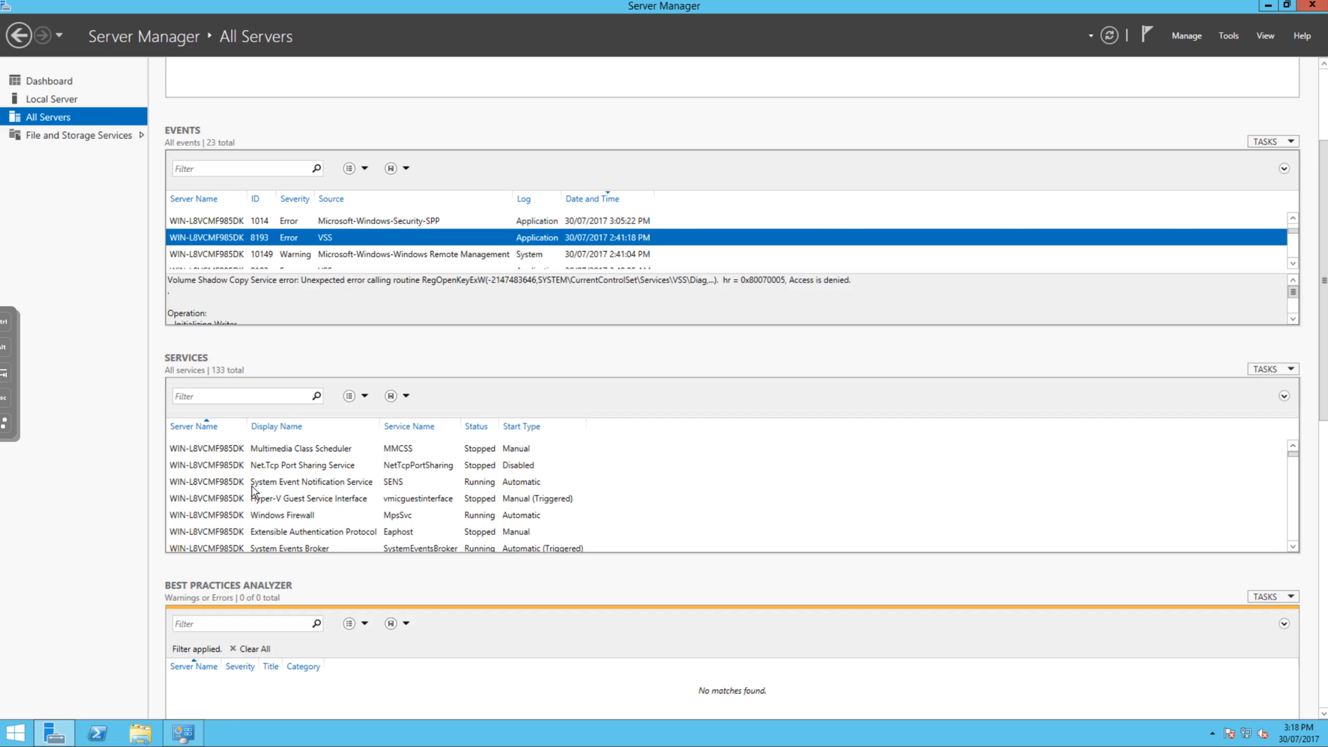
{"action": "scroll", "coordinate": [253, 492], "scroll_direction": "down", "scroll_amount": 10}
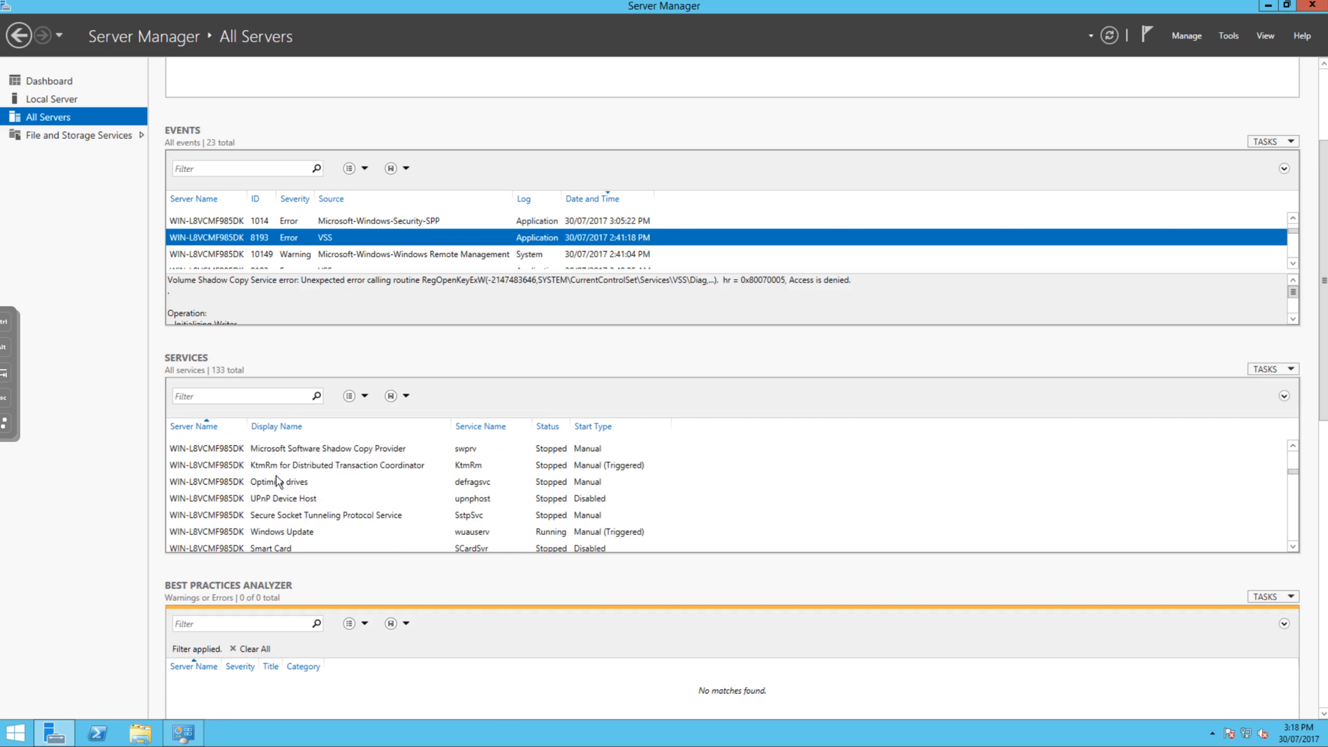
{"action": "scroll", "coordinate": [276, 475], "scroll_direction": "down", "scroll_amount": 10}
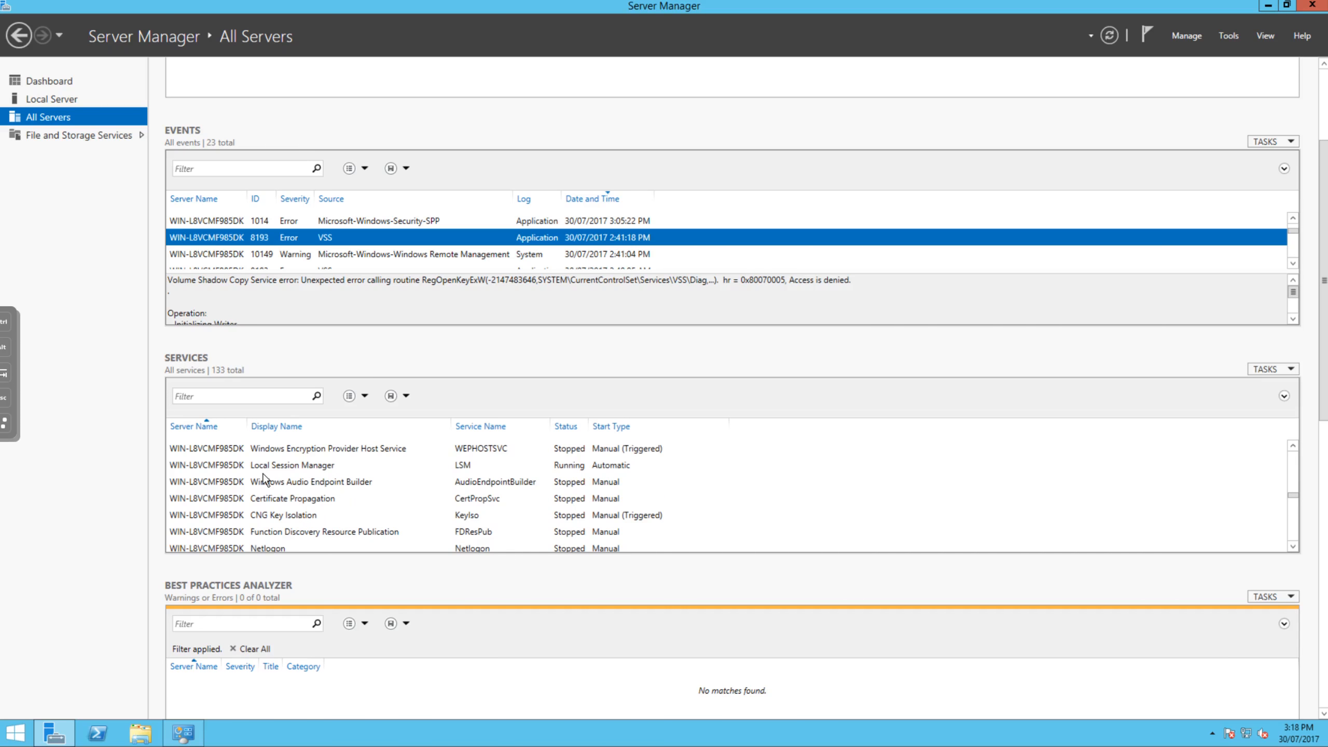
{"action": "scroll", "coordinate": [264, 479], "scroll_direction": "down", "scroll_amount": 10}
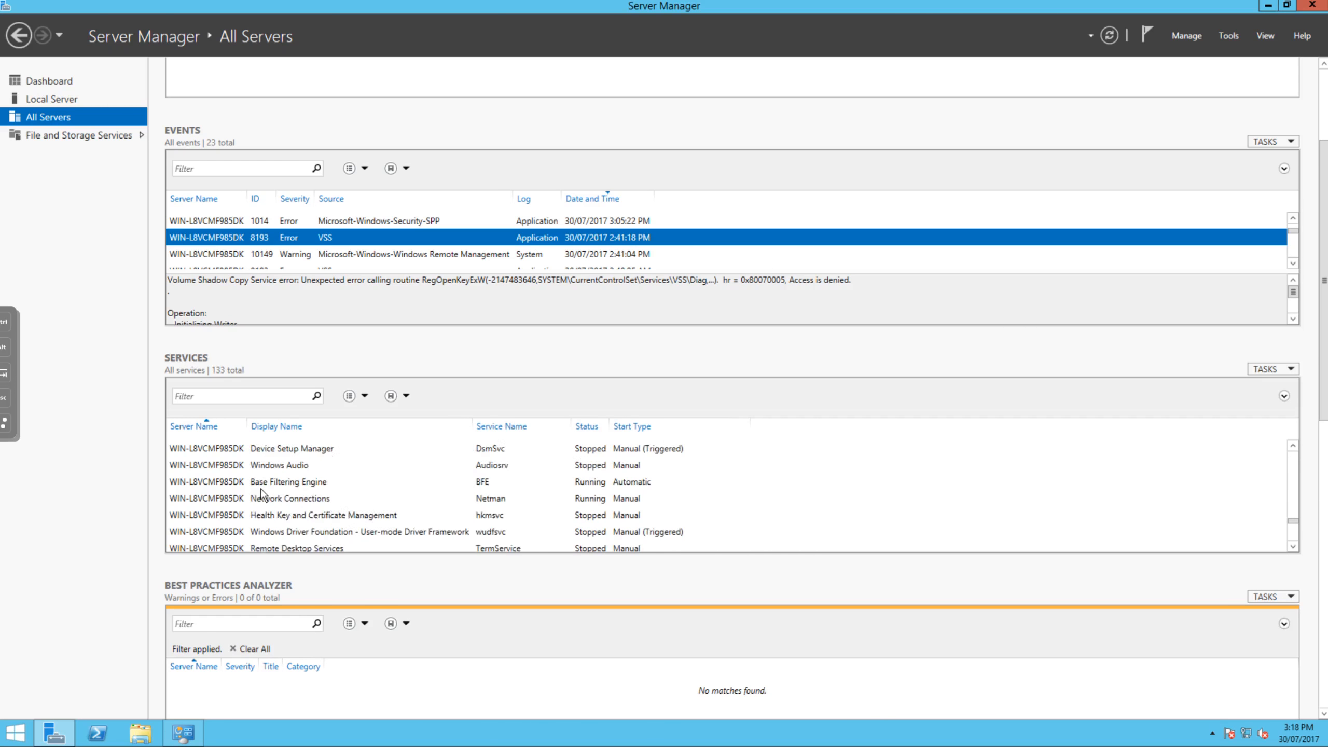
Examine the Best Practices Analyzer, Performance, and Roles and Features sections of the all-servers overview
{"action": "scroll", "coordinate": [261, 494], "scroll_direction": "down", "scroll_amount": 2}
{"action": "scroll", "coordinate": [256, 586], "scroll_direction": "down", "scroll_amount": 2}
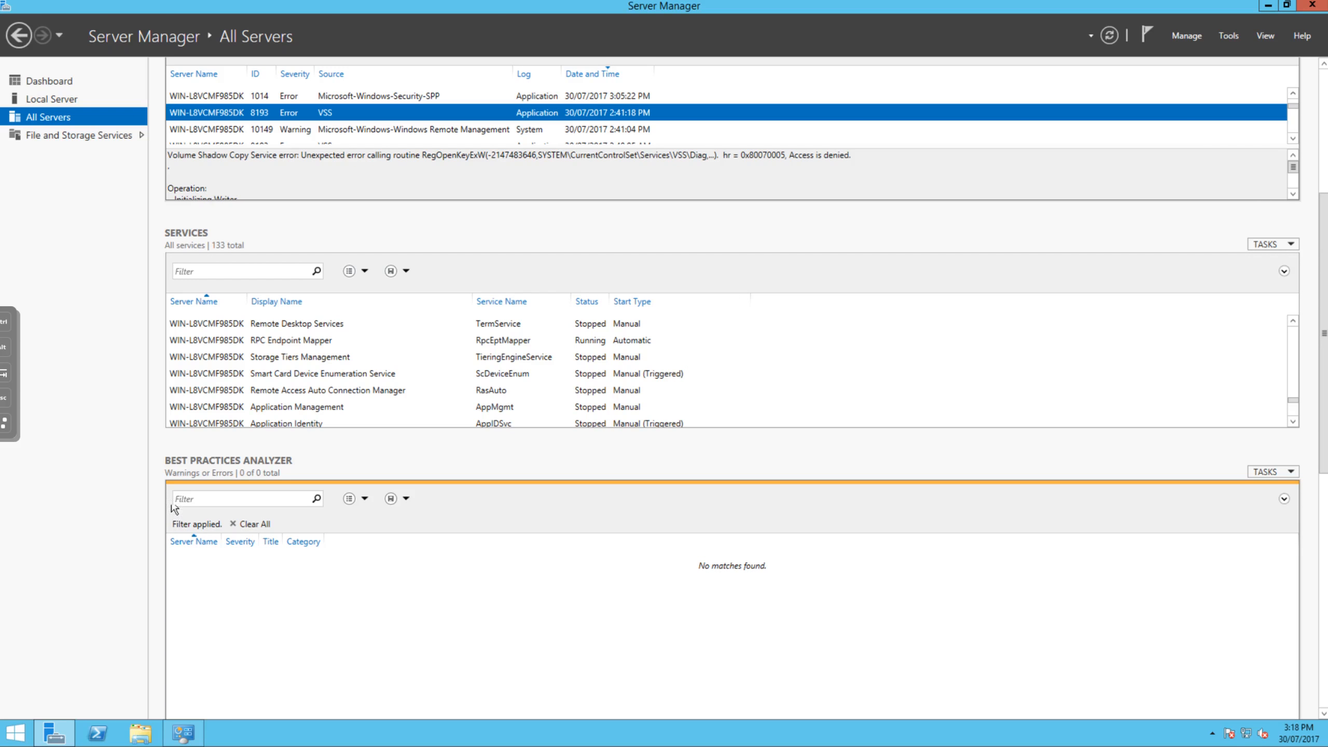
{"action": "scroll", "coordinate": [168, 473], "scroll_direction": "down", "scroll_amount": 3}
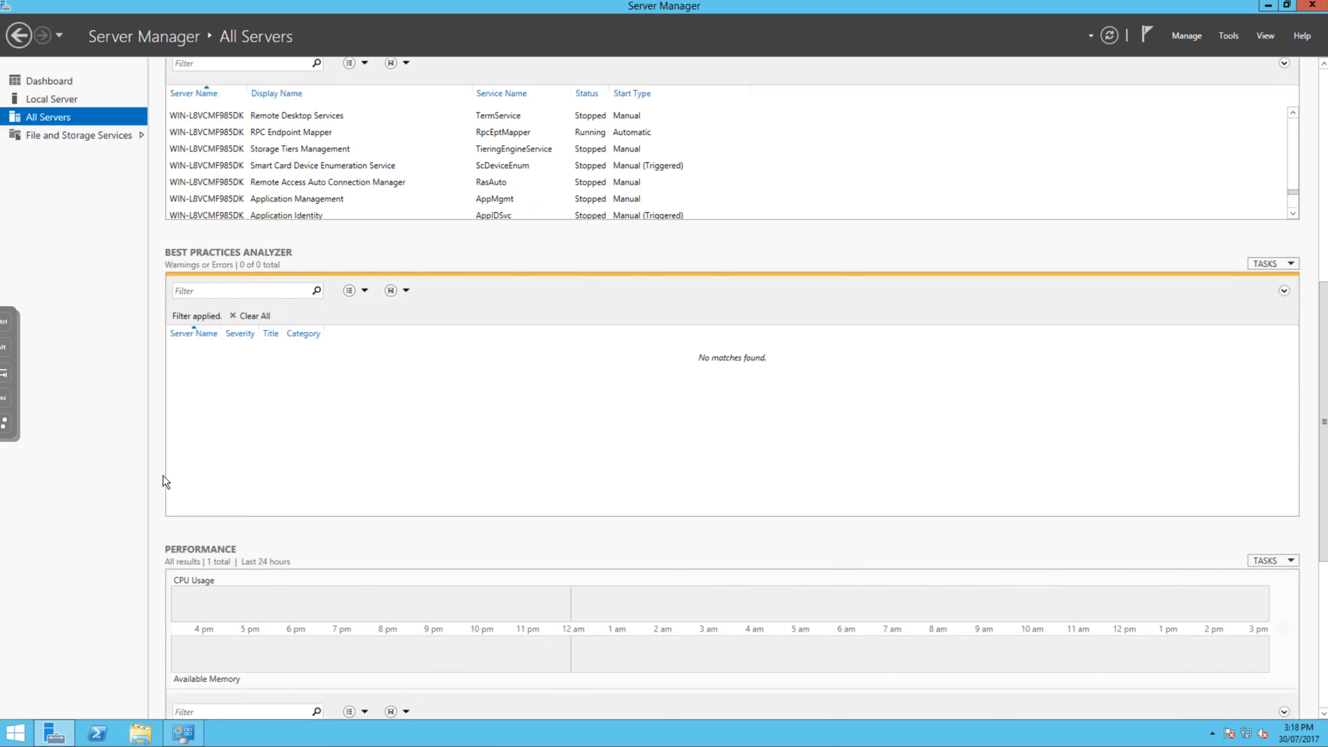
{"action": "scroll", "coordinate": [166, 481], "scroll_direction": "down", "scroll_amount": 1}
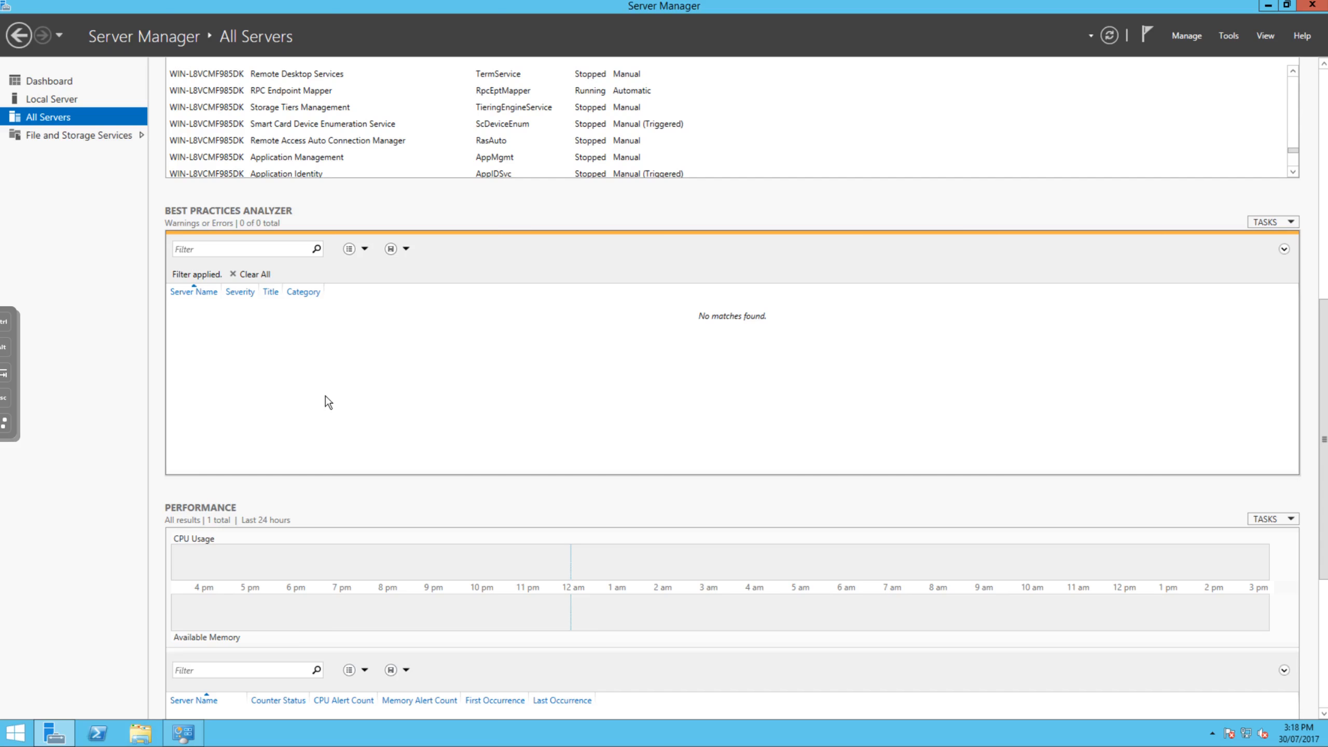
{"action": "scroll", "coordinate": [170, 500], "scroll_direction": "down", "scroll_amount": 2}
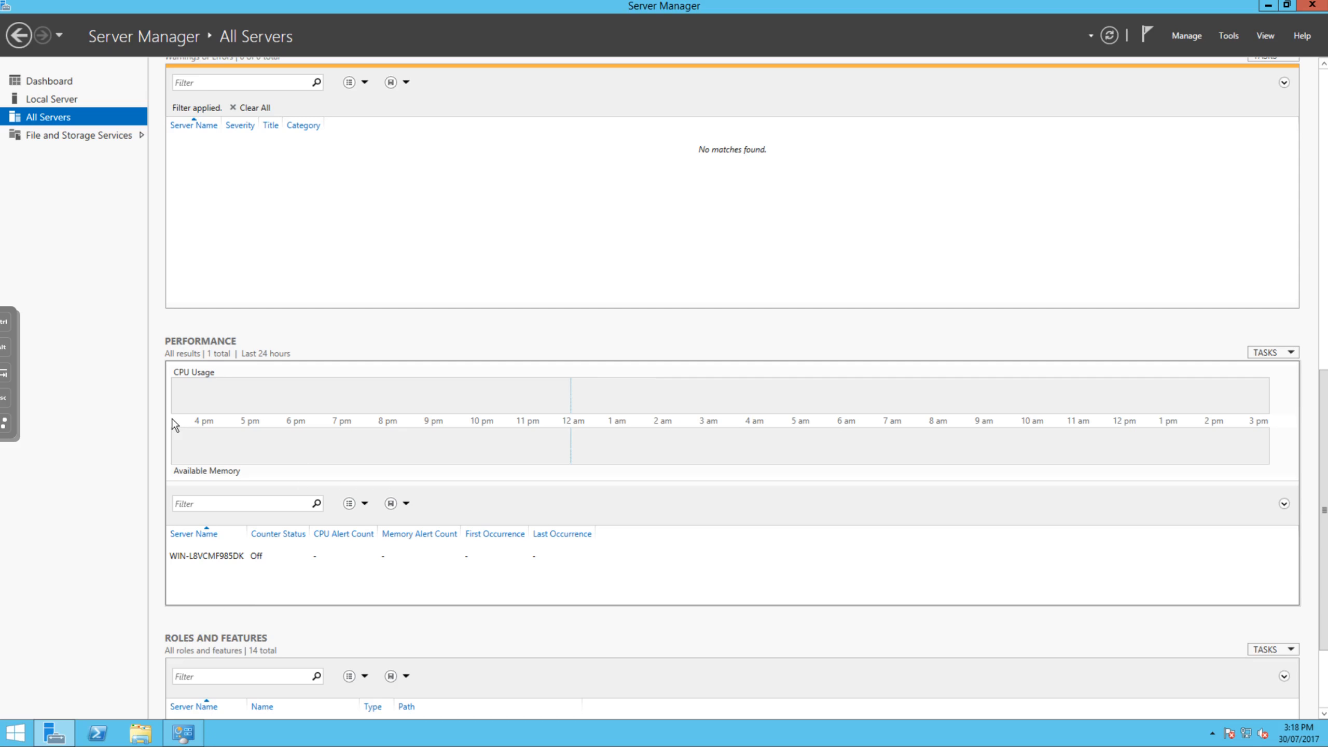
{"action": "scroll", "coordinate": [159, 432], "scroll_direction": "down", "scroll_amount": 3}
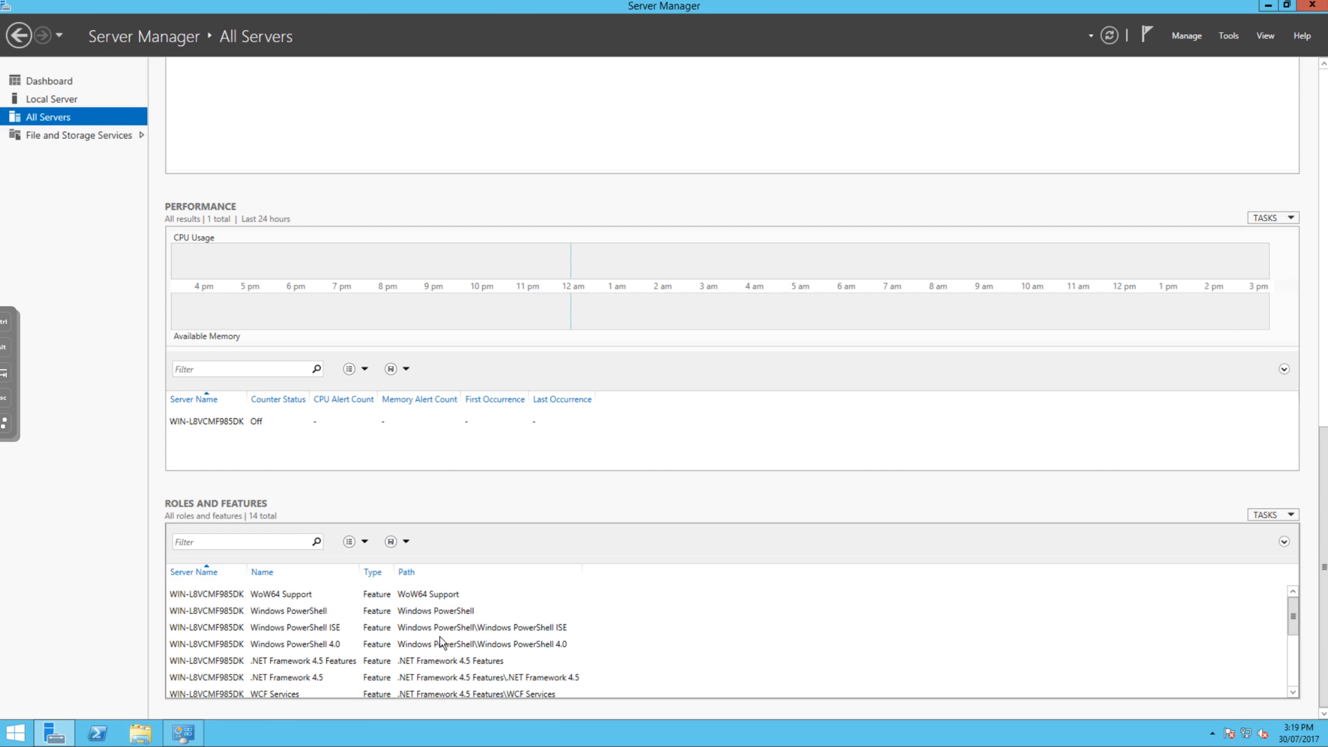
{"action": "scroll", "coordinate": [444, 641], "scroll_direction": "down", "scroll_amount": 3}
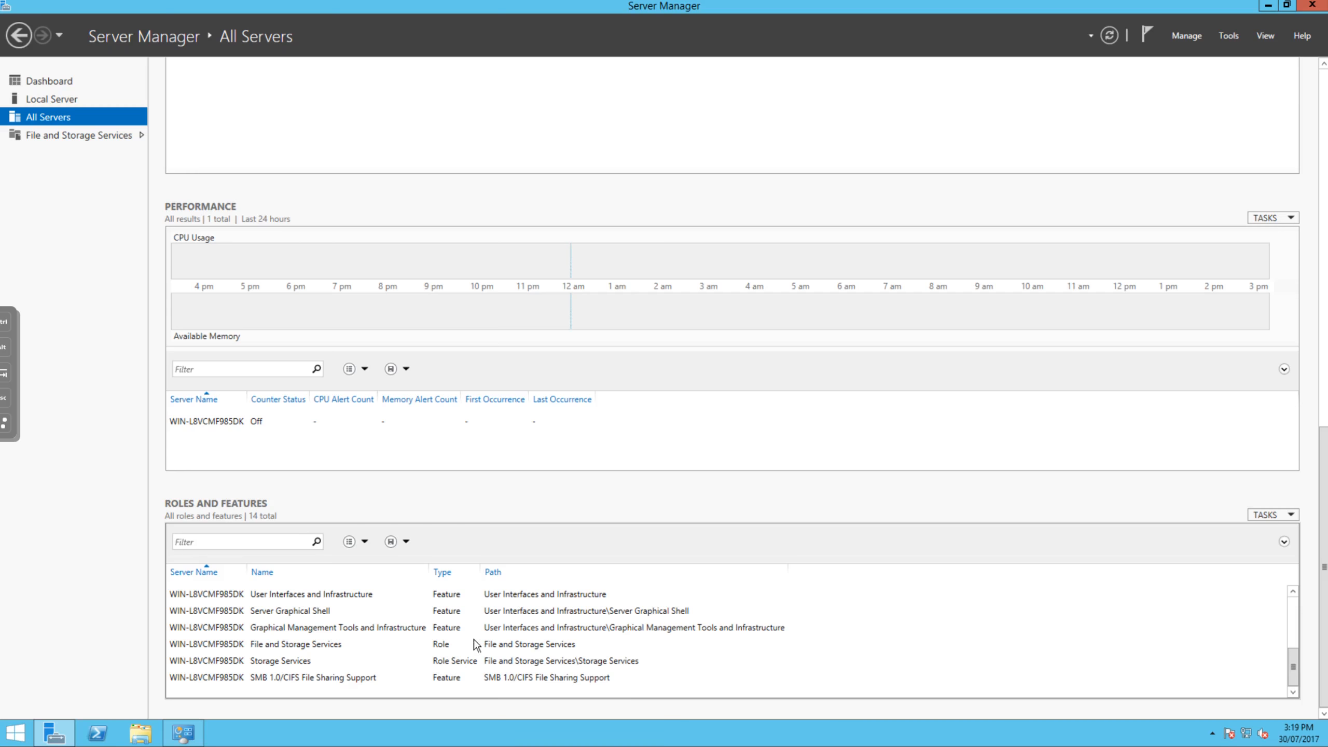
{"action": "scroll", "coordinate": [476, 643], "scroll_direction": "up", "scroll_amount": 3}
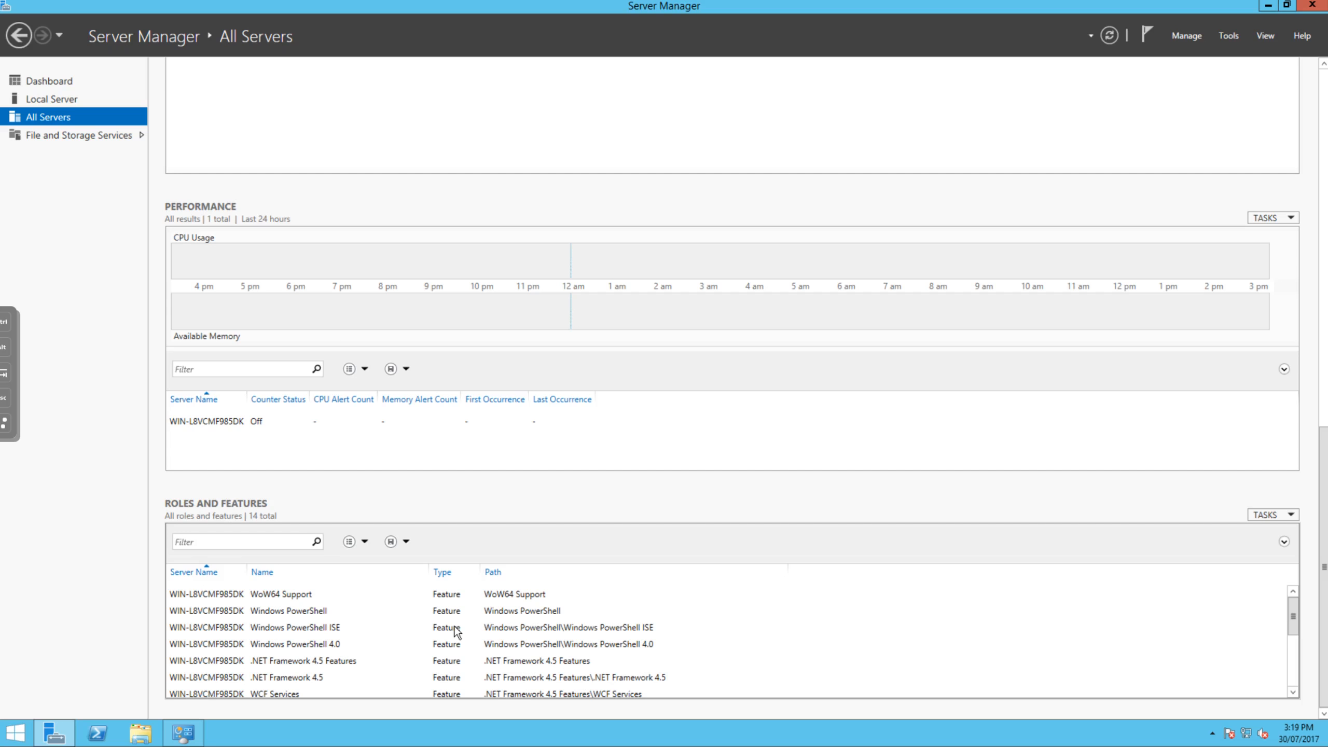
{"action": "scroll", "coordinate": [457, 631], "scroll_direction": "down", "scroll_amount": 3}
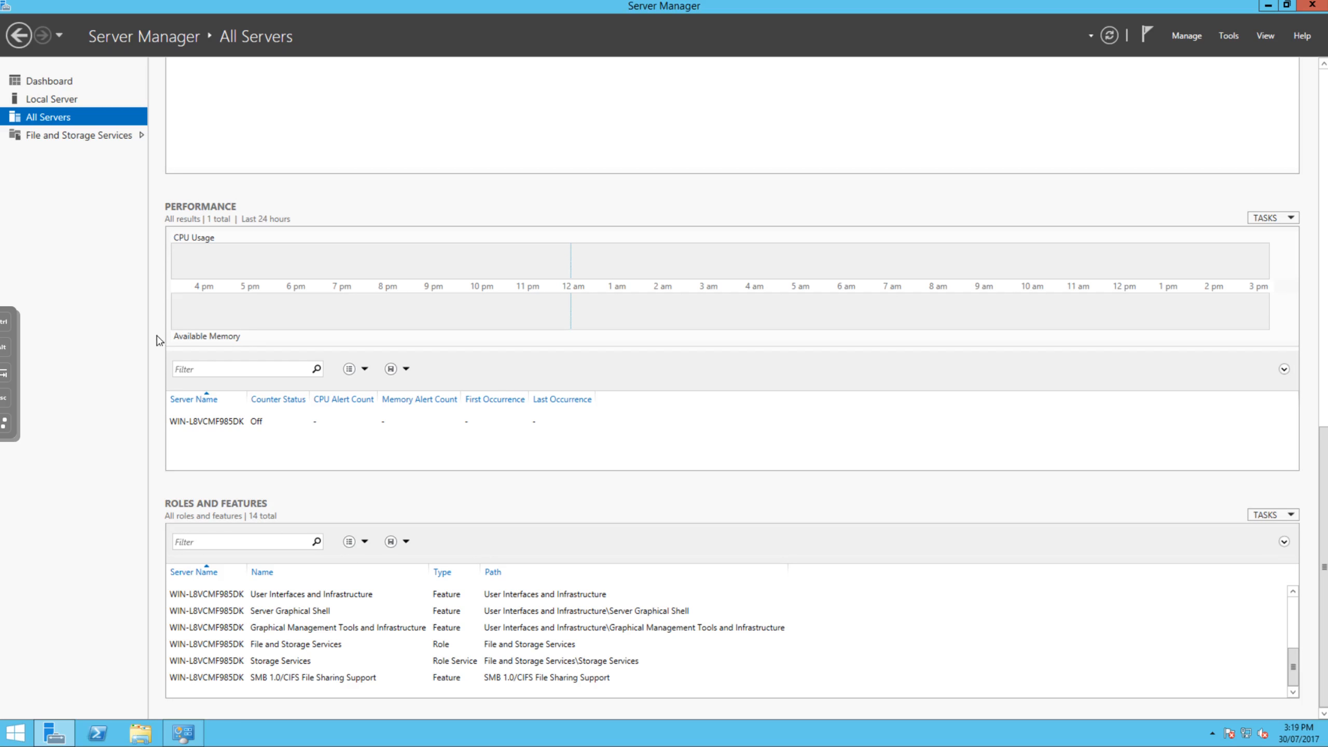
{"action": "scroll", "coordinate": [156, 343], "scroll_direction": "up", "scroll_amount": 5}
{"action": "scroll", "coordinate": [158, 344], "scroll_direction": "up", "scroll_amount": 10}
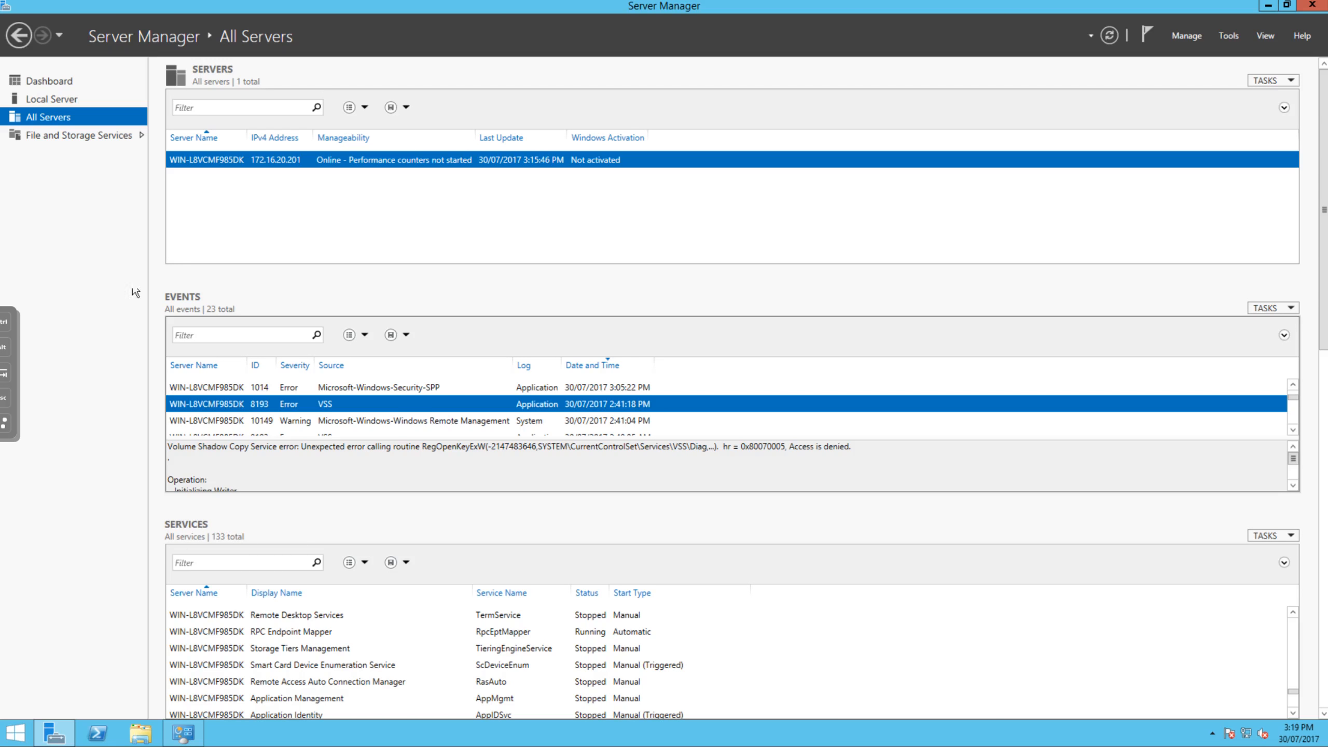
Look through the volumes, disks and storage pools in File and Storage Services, and return to the dashboard
{"action": "left_click", "coordinate": [105, 137]}
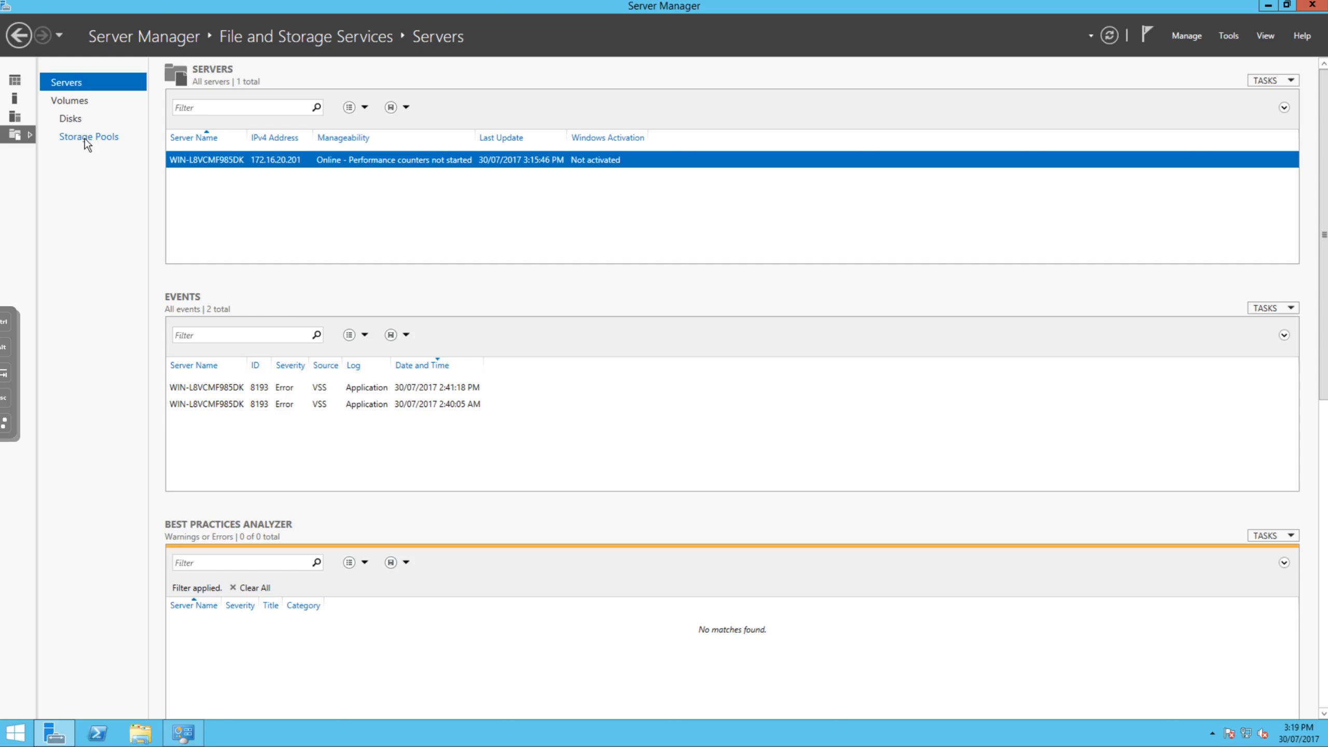
{"action": "left_click", "coordinate": [73, 105]}
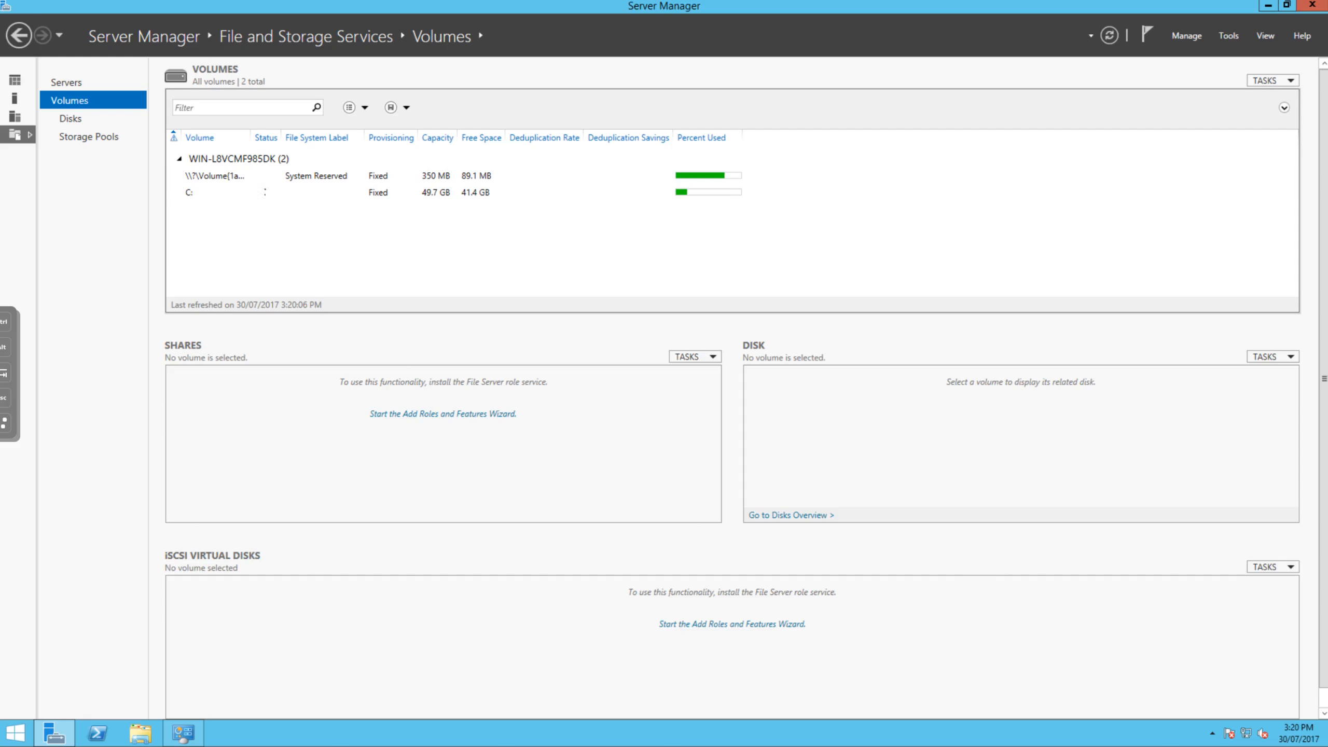
{"action": "left_click", "coordinate": [109, 118]}
{"action": "left_click", "coordinate": [297, 178]}
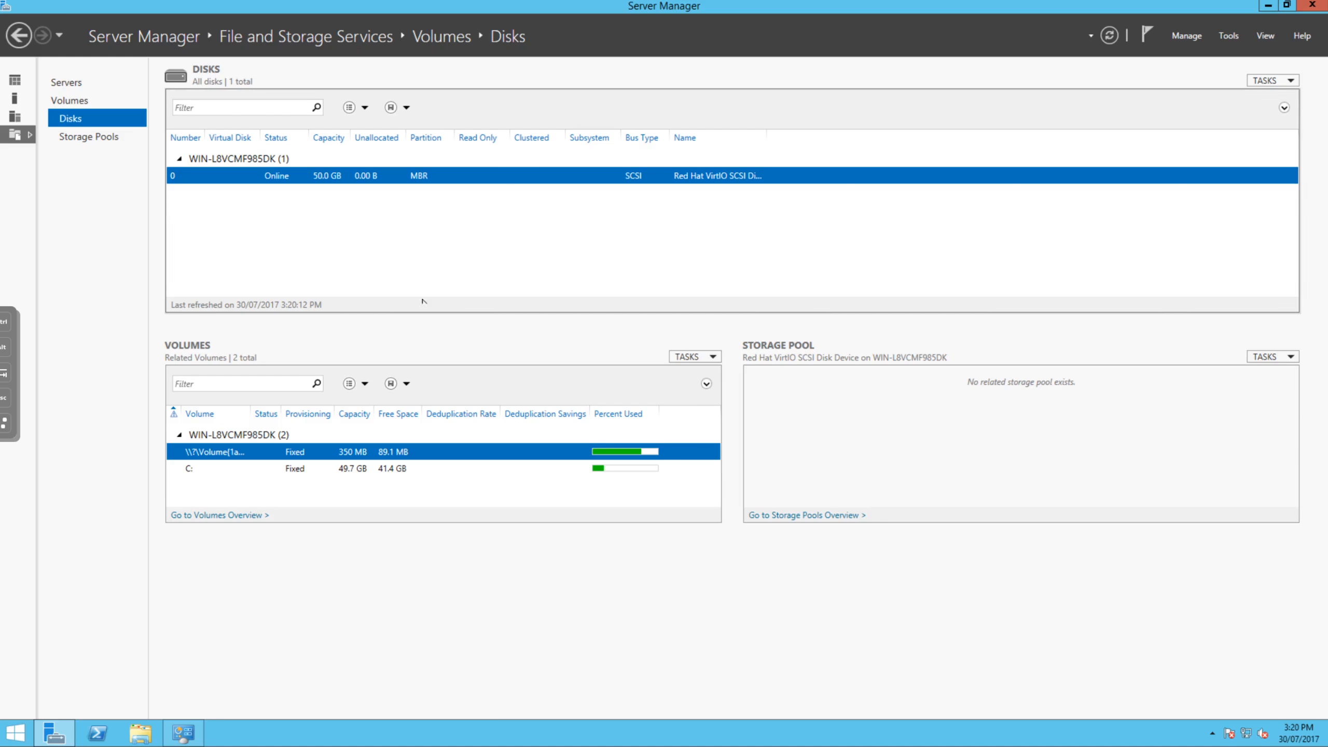
{"action": "left_click", "coordinate": [104, 136]}
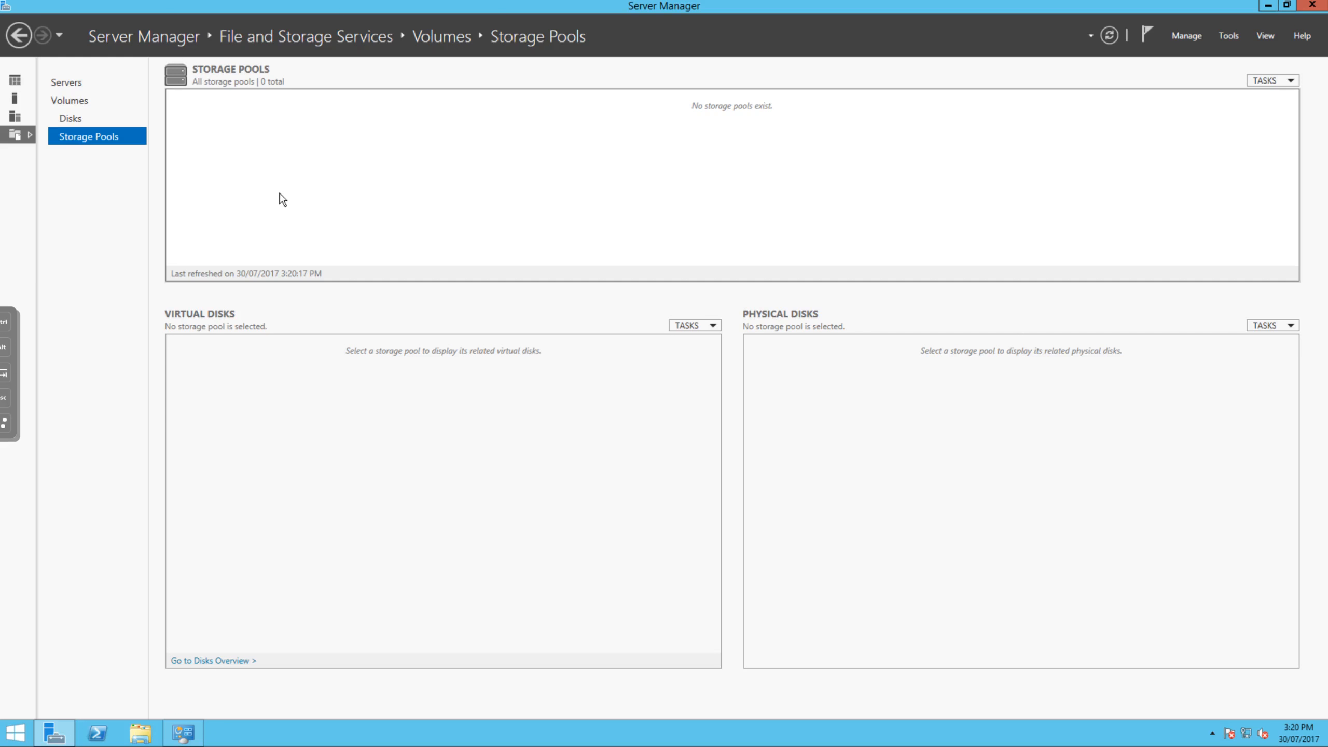
{"action": "left_click", "coordinate": [11, 80]}
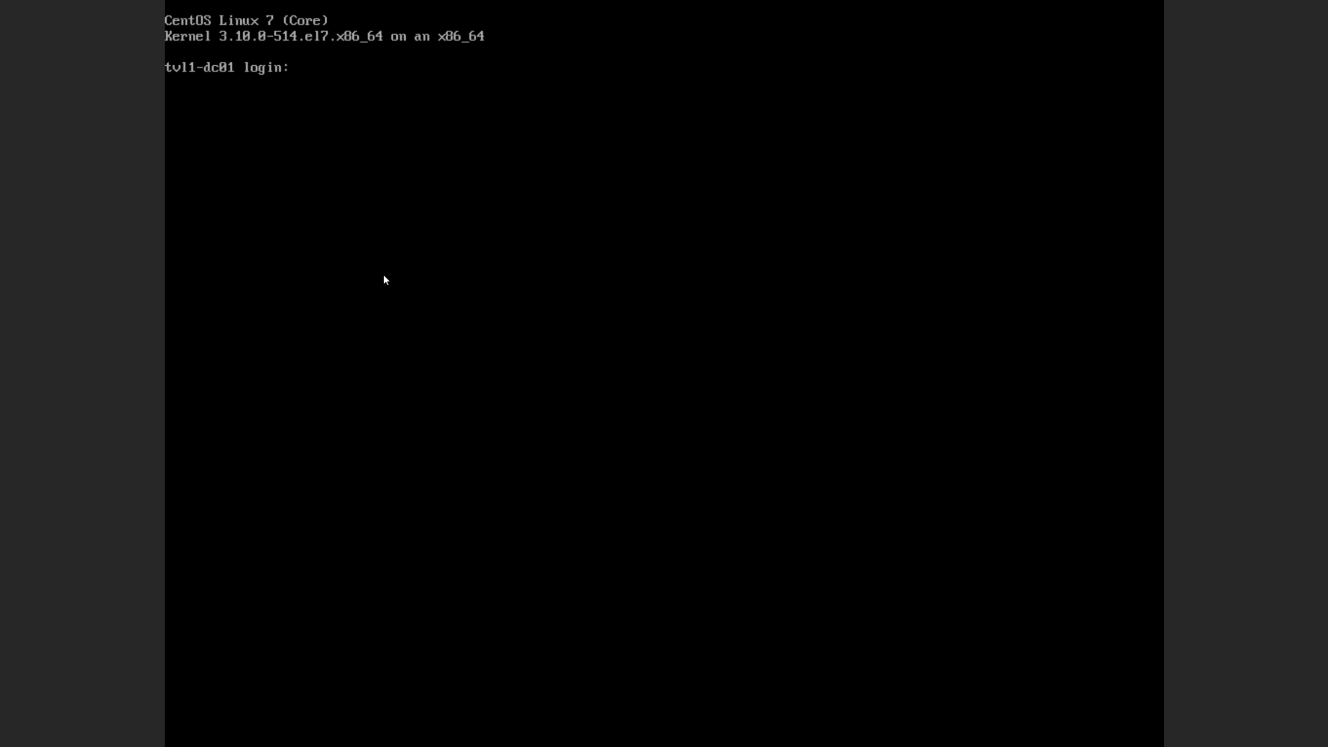
On the CentOS Linux 7 console of tvl1-dc01, log in as administrator with the account password
{"action": "type", "text": "administrator"}
{"action": "key", "text": "Return"}
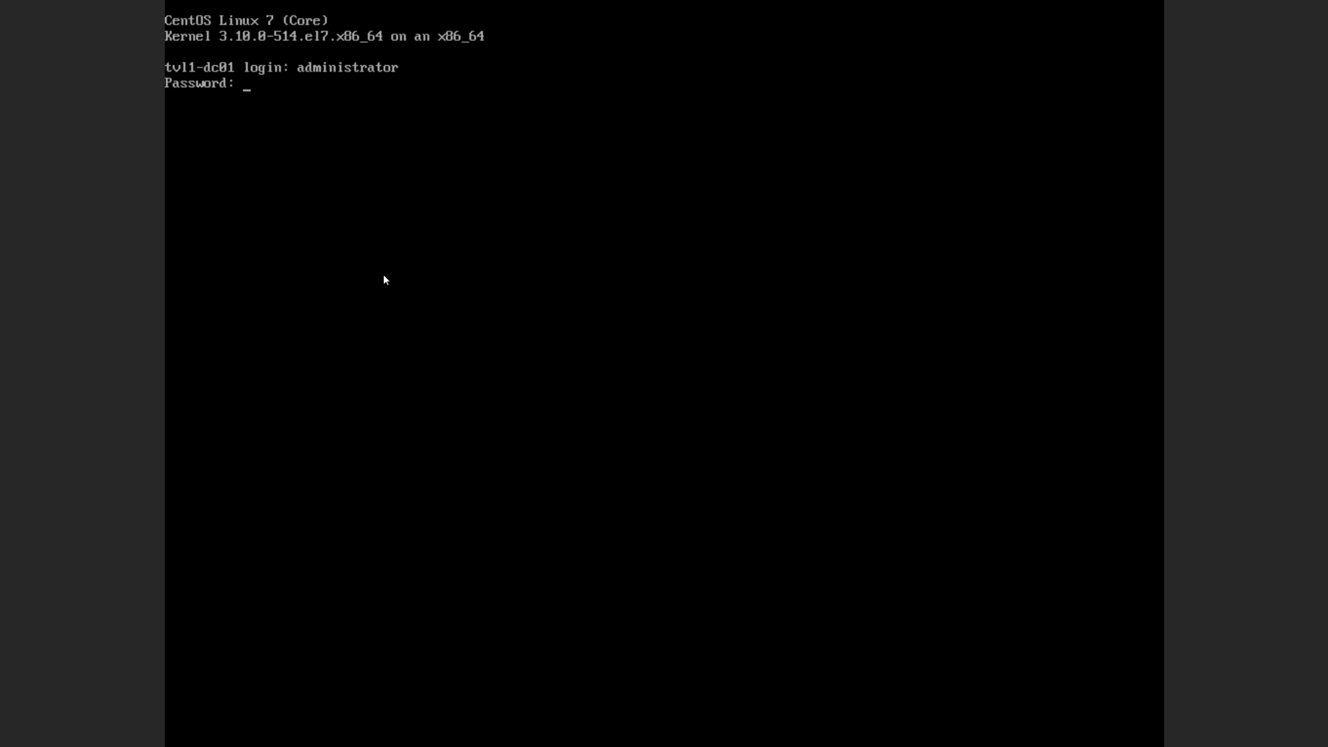
{"action": "key", "text": "Return"}
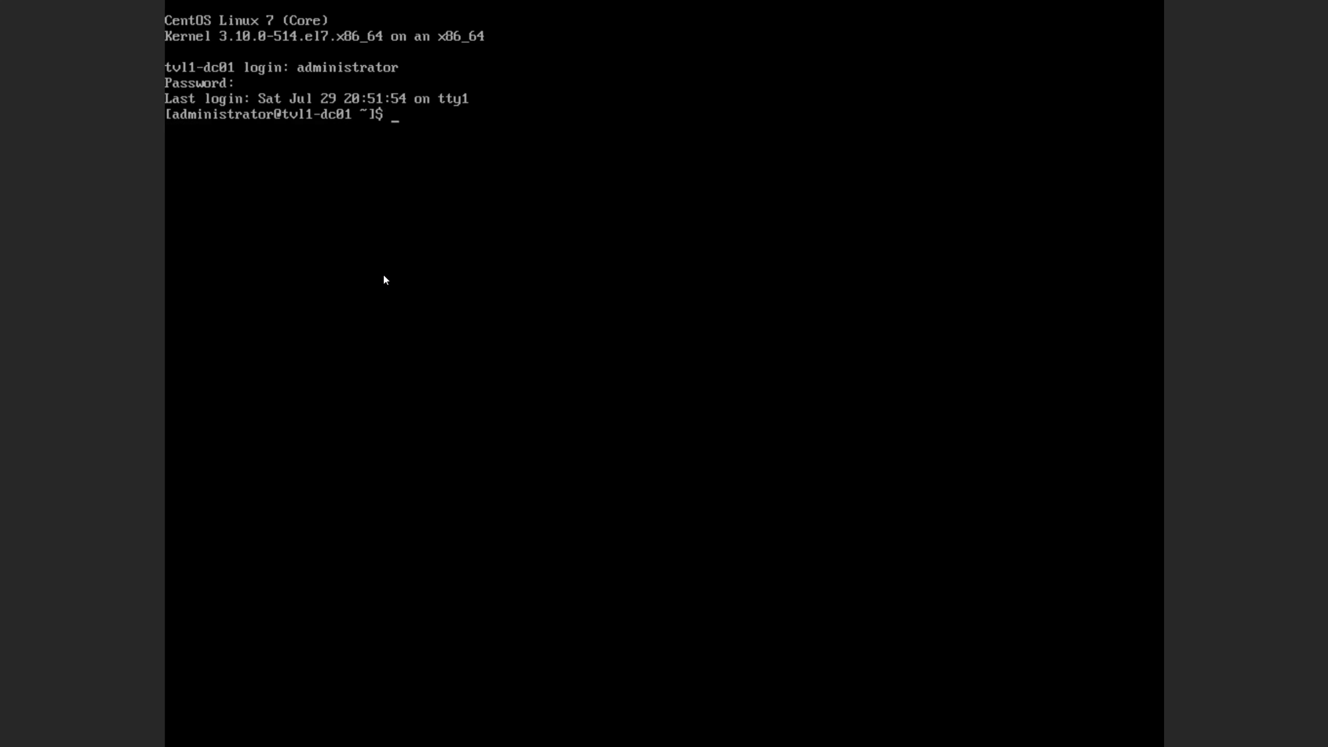